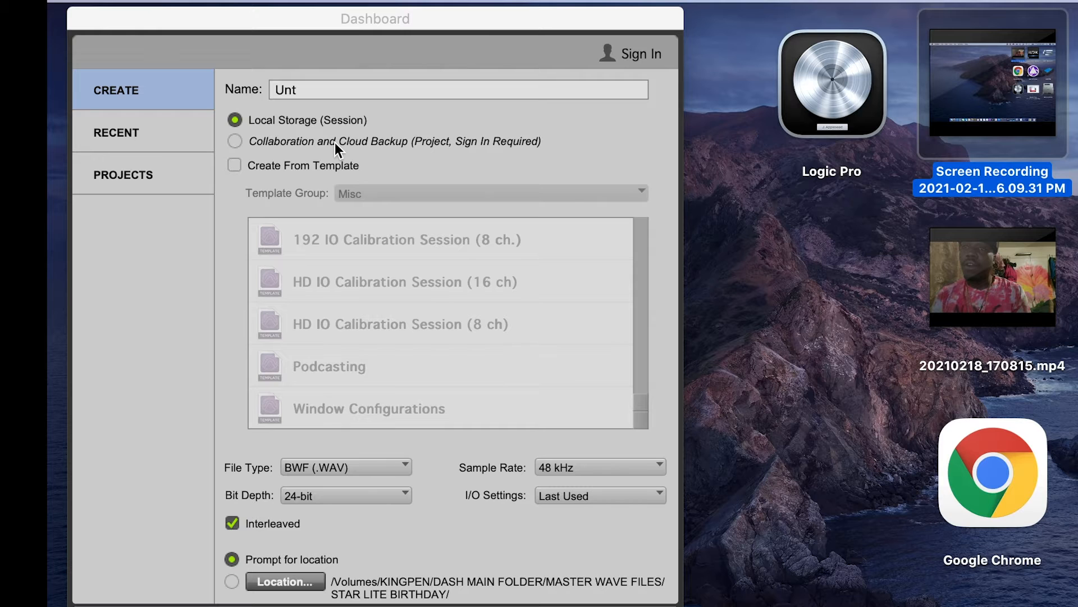
Step: Name the new local session MY 1ST PROJECT
{"action": "left_click", "coordinate": [329, 91]}
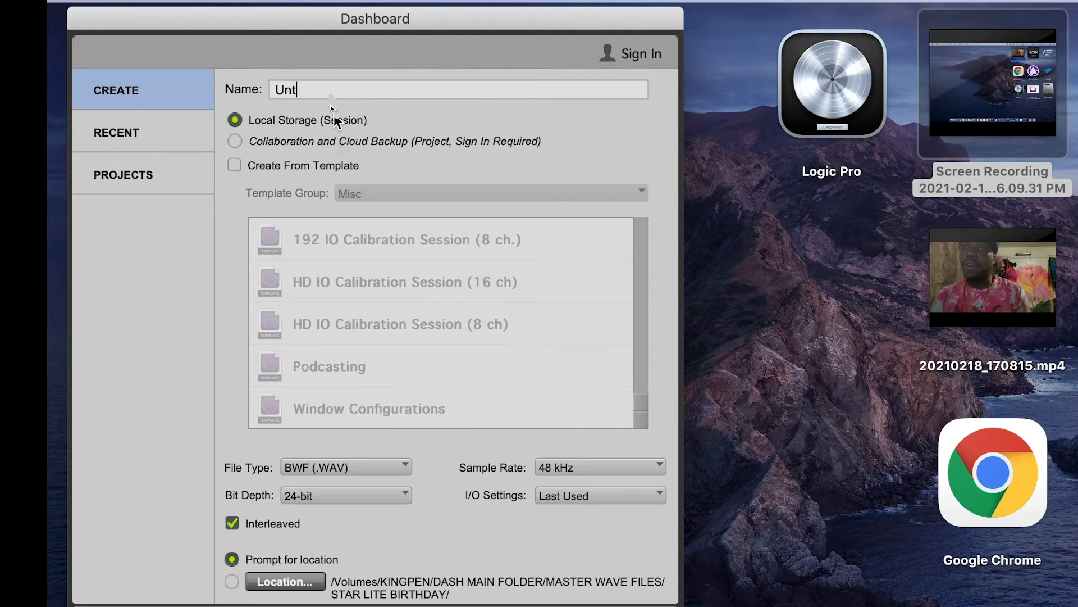
{"action": "key", "text": "BackSpace"}
{"action": "key", "text": "BackSpace"}
{"action": "key", "text": "BackSpace"}
{"action": "type", "text": "MY 1ST PROJECT"}
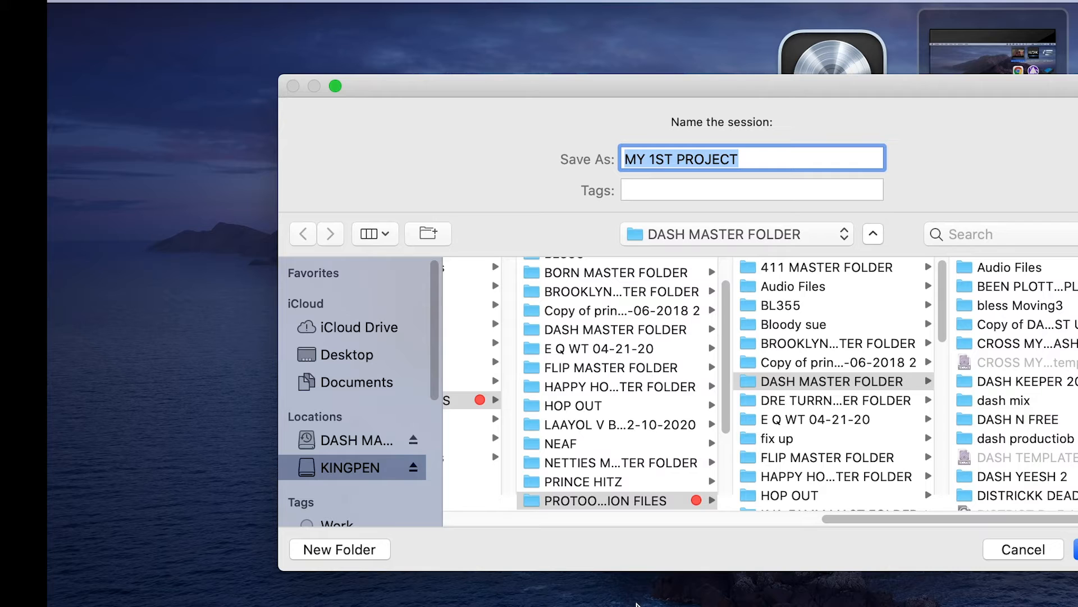
Step: Save the session in the "my 1st project" folder inside DASH MASTER FOLDER, replacing the existing session file
{"action": "left_click_drag", "start_coordinate": [857, 91], "coordinate": [692, 26]}
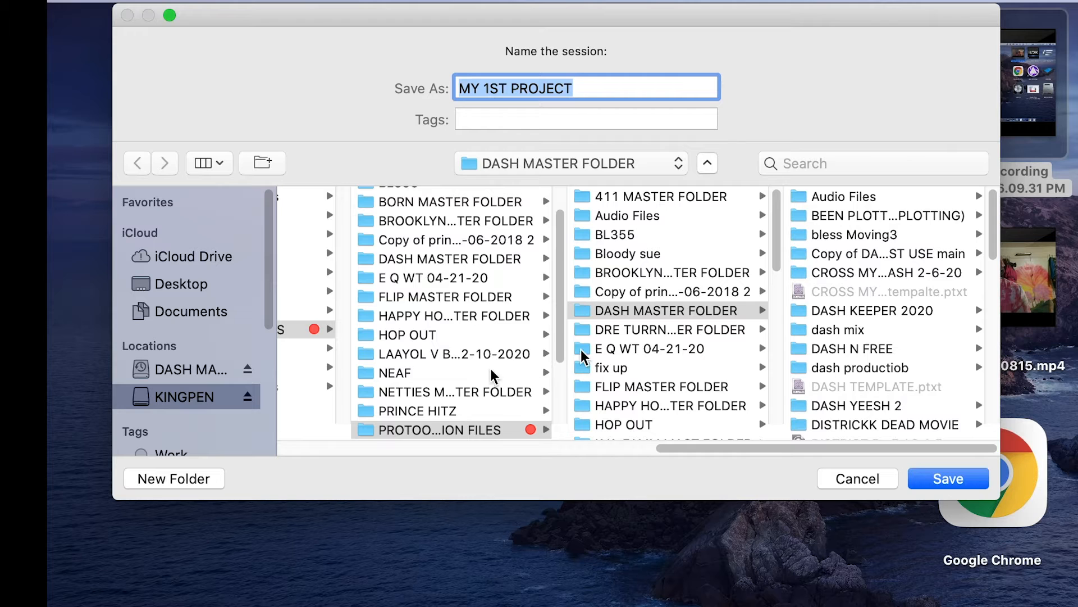
{"action": "scroll", "coordinate": [491, 374], "scroll_direction": "down", "scroll_amount": 3}
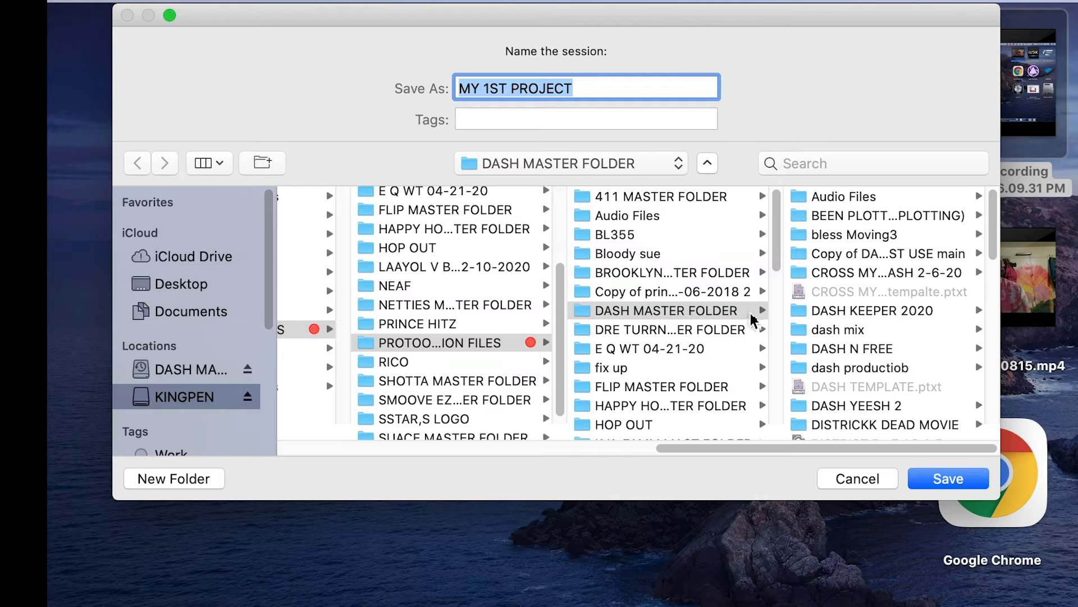
{"action": "scroll", "coordinate": [906, 364], "scroll_direction": "down", "scroll_amount": 10}
{"action": "scroll", "coordinate": [906, 364], "scroll_direction": "down", "scroll_amount": 10}
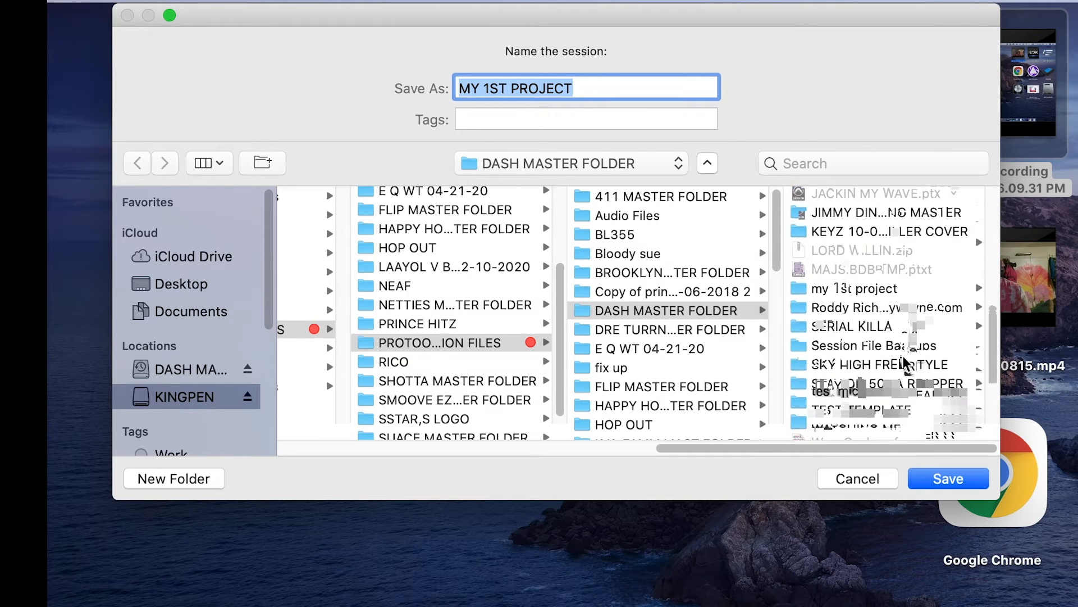
{"action": "scroll", "coordinate": [905, 362], "scroll_direction": "up", "scroll_amount": 5}
{"action": "scroll", "coordinate": [906, 362], "scroll_direction": "up", "scroll_amount": 2}
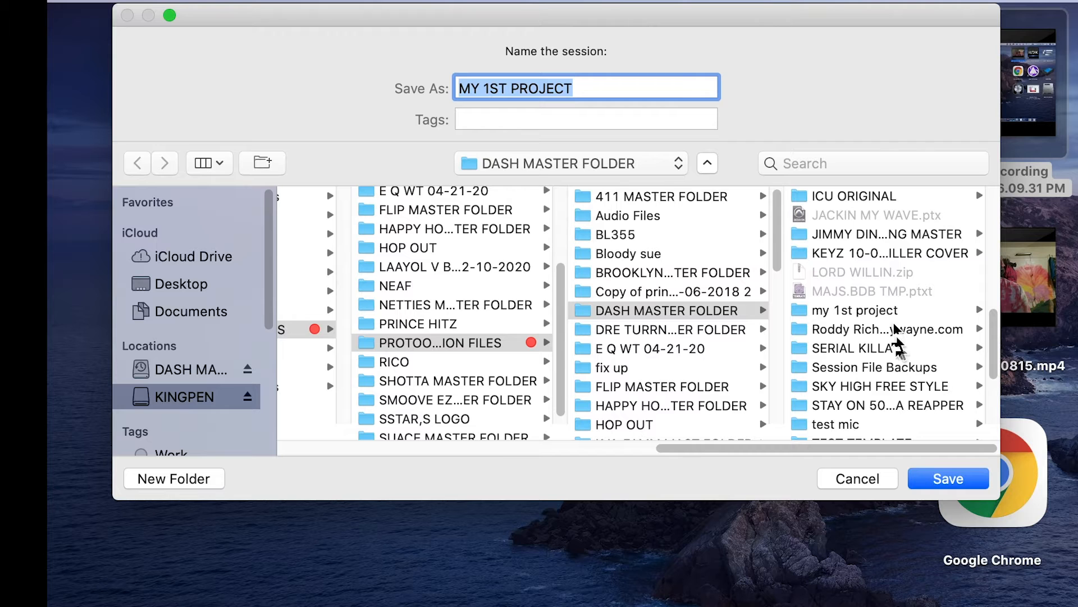
{"action": "left_click", "coordinate": [893, 311]}
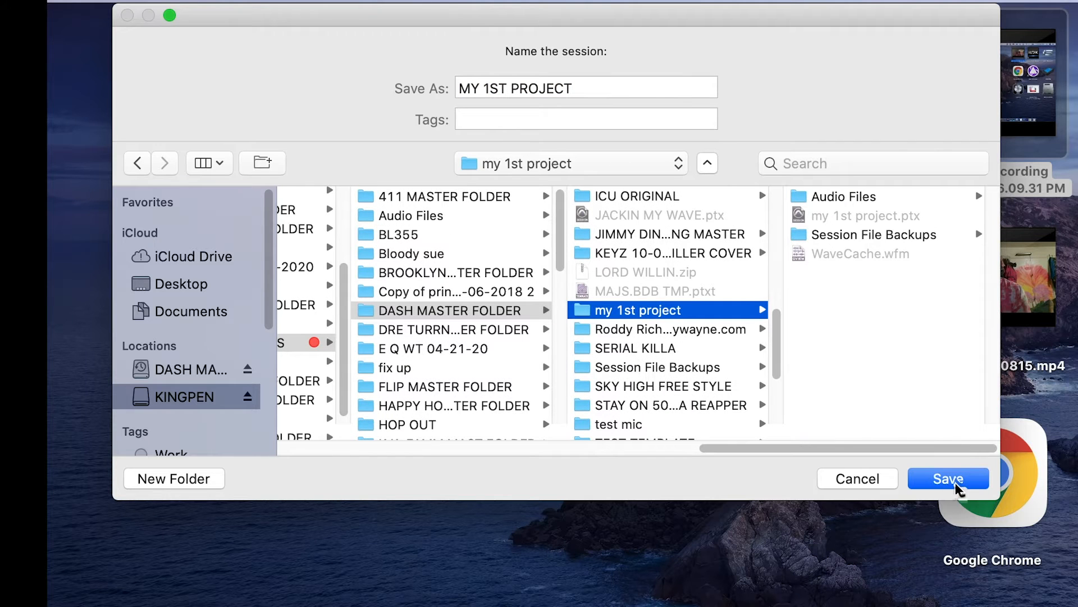
{"action": "left_click", "coordinate": [949, 478]}
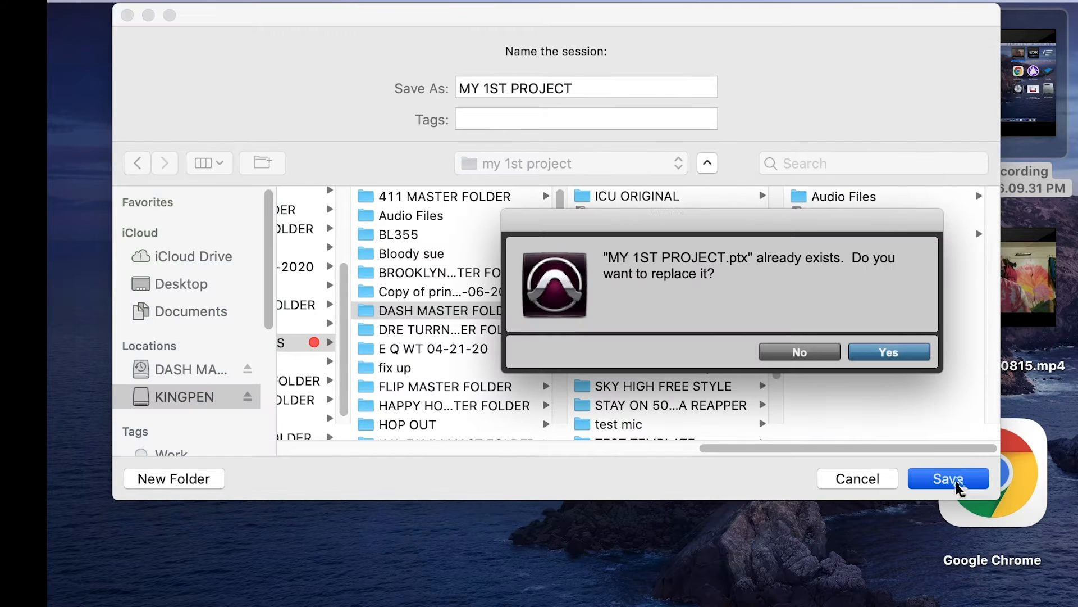
{"action": "left_click", "coordinate": [906, 357]}
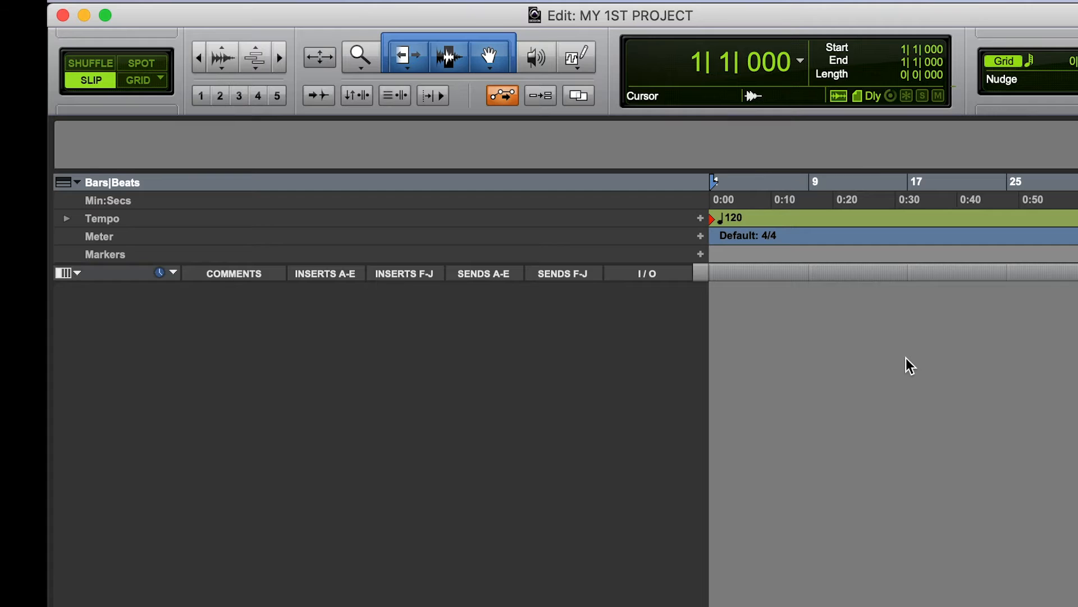
Step: Switch to the Mix window and open the audio import dialog
{"action": "key", "text": "super+equal"}
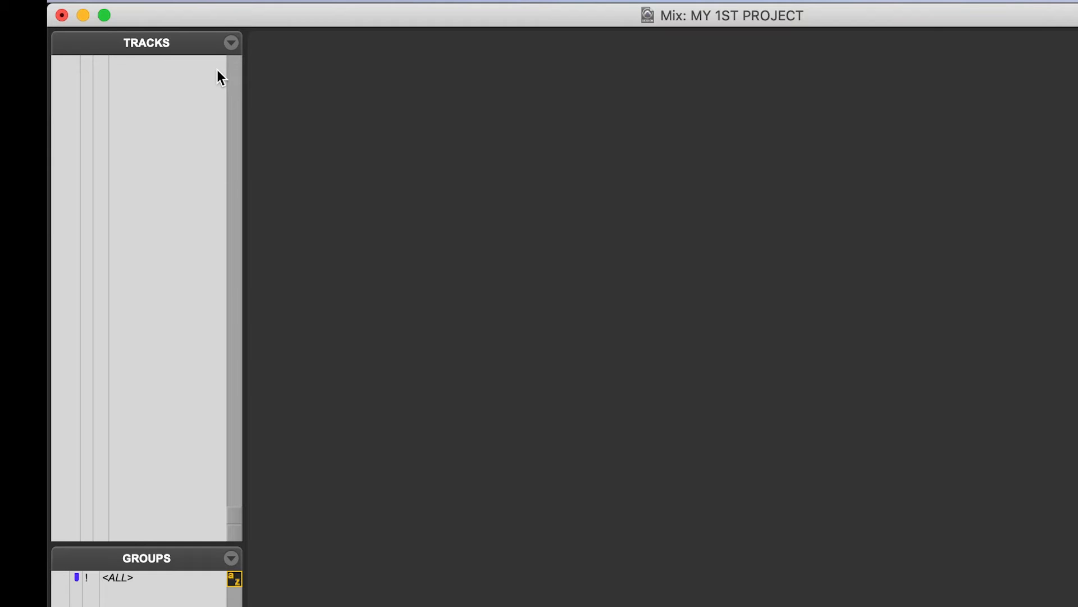
{"action": "left_click", "coordinate": [202, 2]}
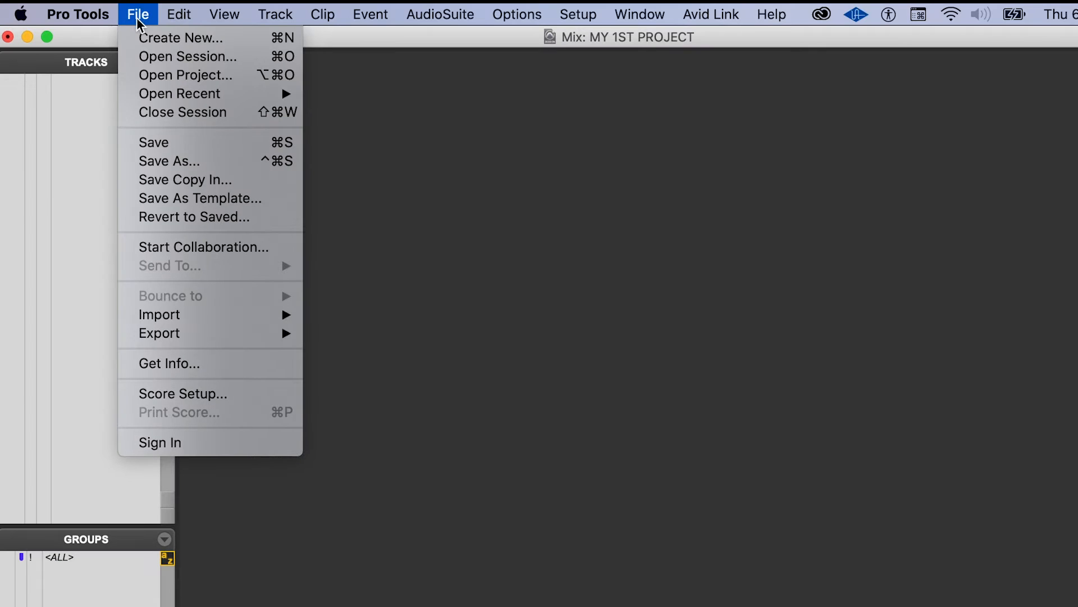
{"action": "mouse_move", "coordinate": [184, 317]}
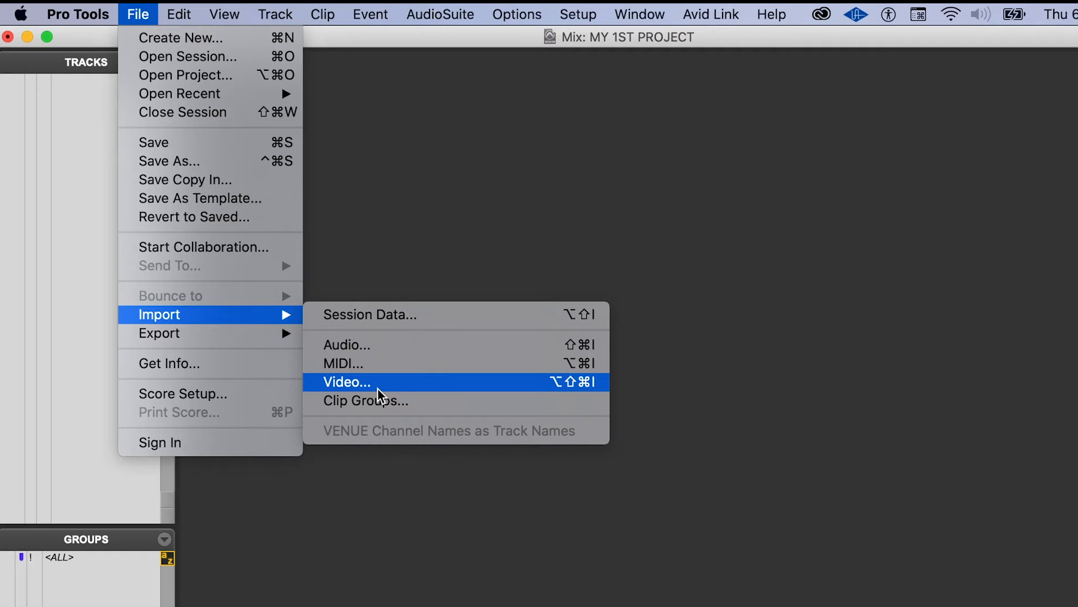
{"action": "left_click", "coordinate": [373, 356]}
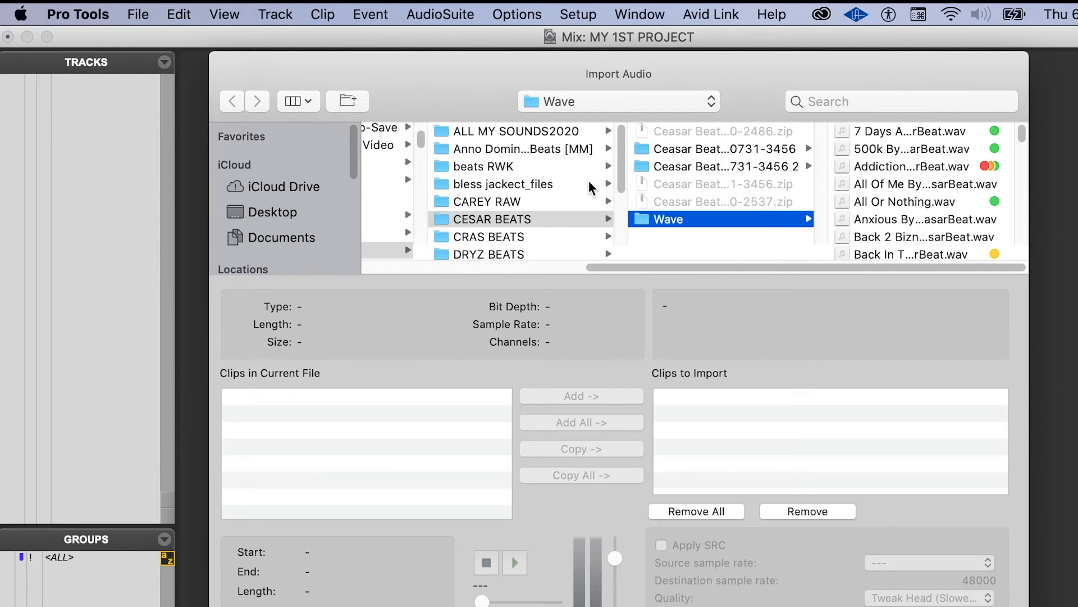
Step: Audition All Of Me By CeasarBeat.wav and All Or Nothing.wav from the Wave folder
{"action": "left_click", "coordinate": [910, 185]}
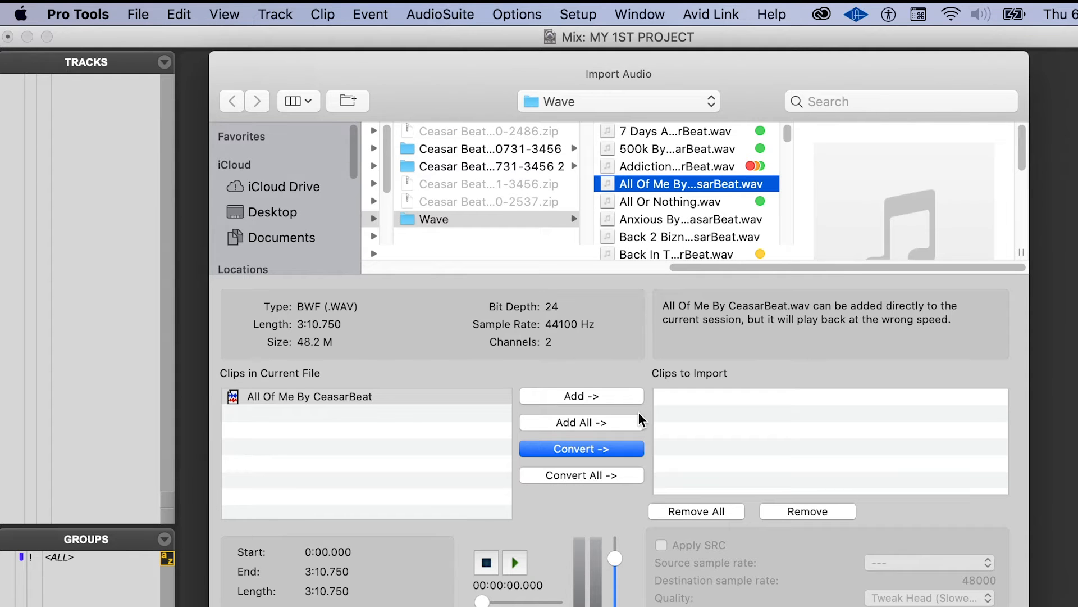
{"action": "left_click", "coordinate": [515, 562]}
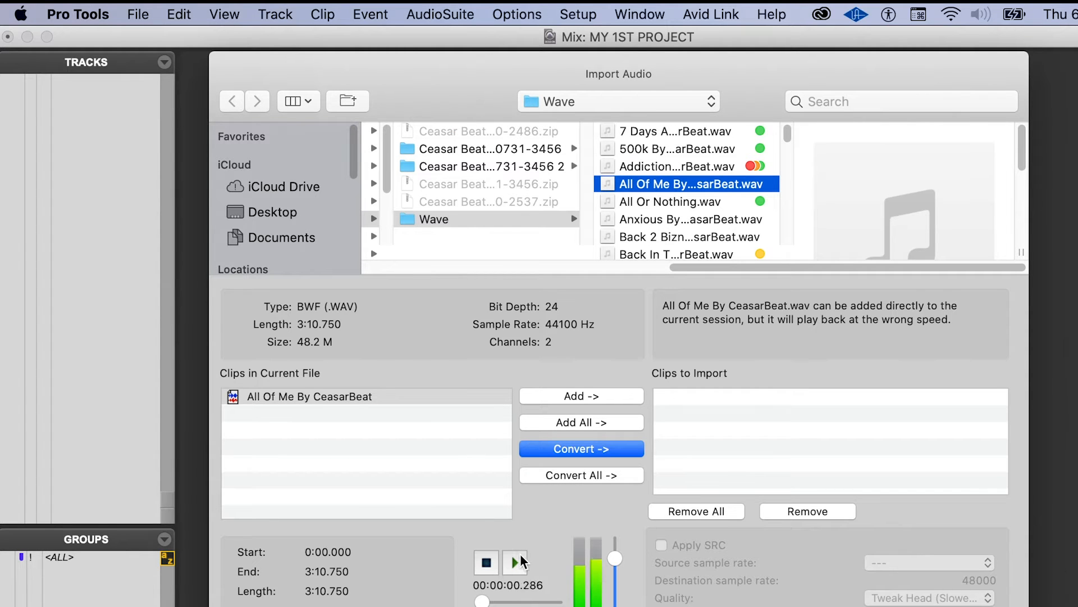
{"action": "left_click", "coordinate": [691, 202]}
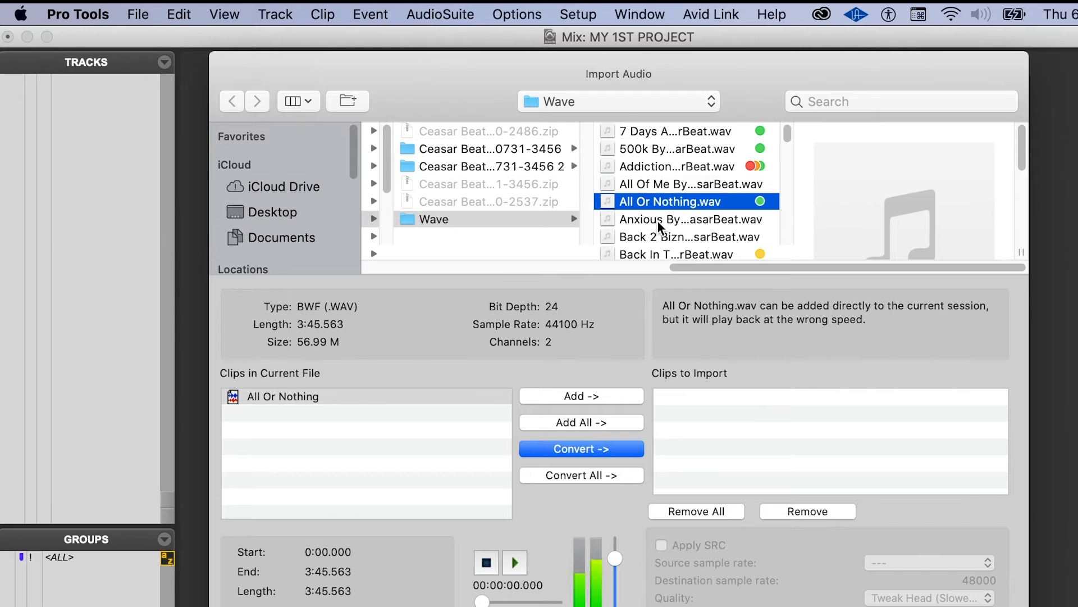
Step: Import Addiction NEW By CeasarBeat with conversion into the session's Audio Files folder, onto a new track at Session Start
{"action": "left_click", "coordinate": [665, 166]}
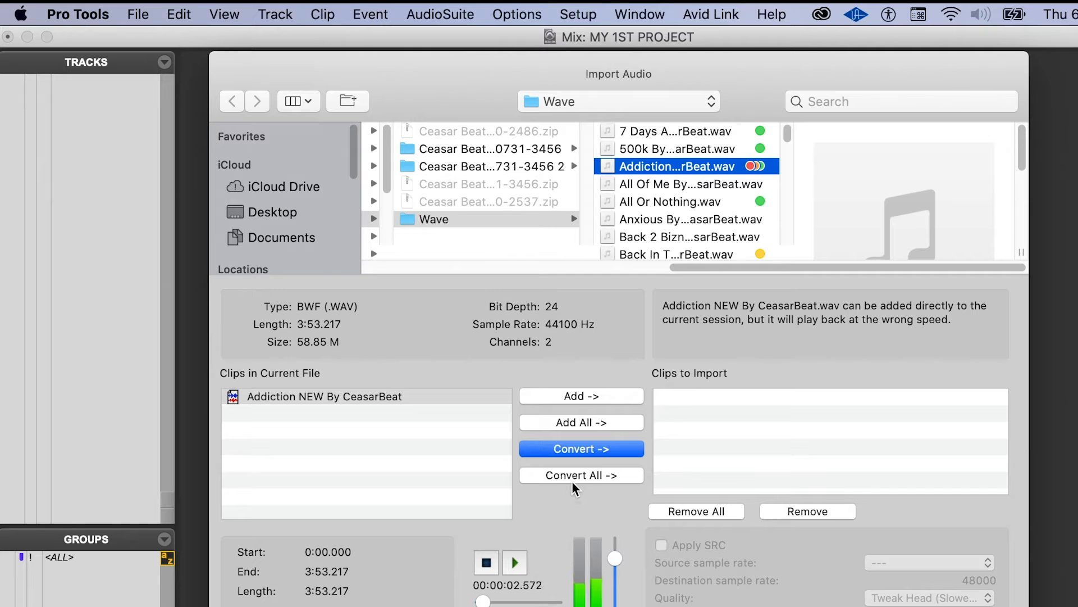
{"action": "left_click", "coordinate": [595, 450]}
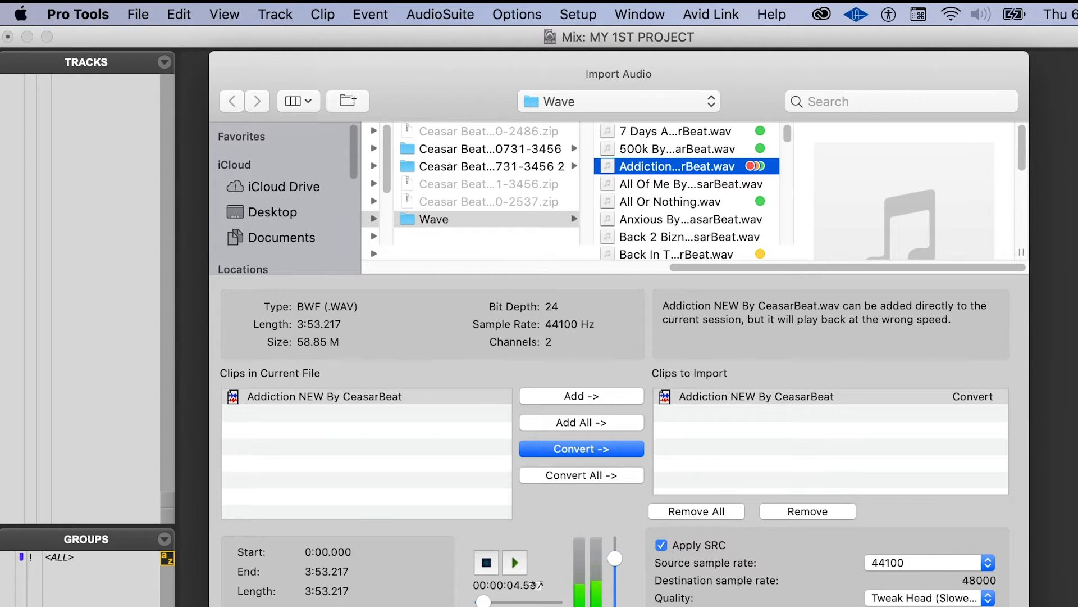
{"action": "key", "text": "Return"}
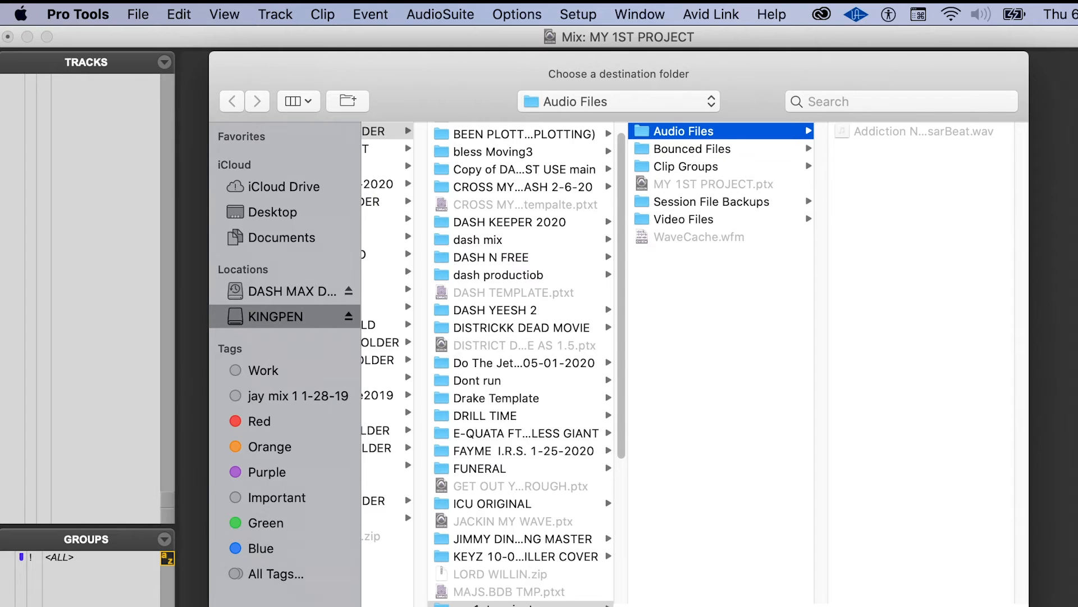
{"action": "key", "text": "Return"}
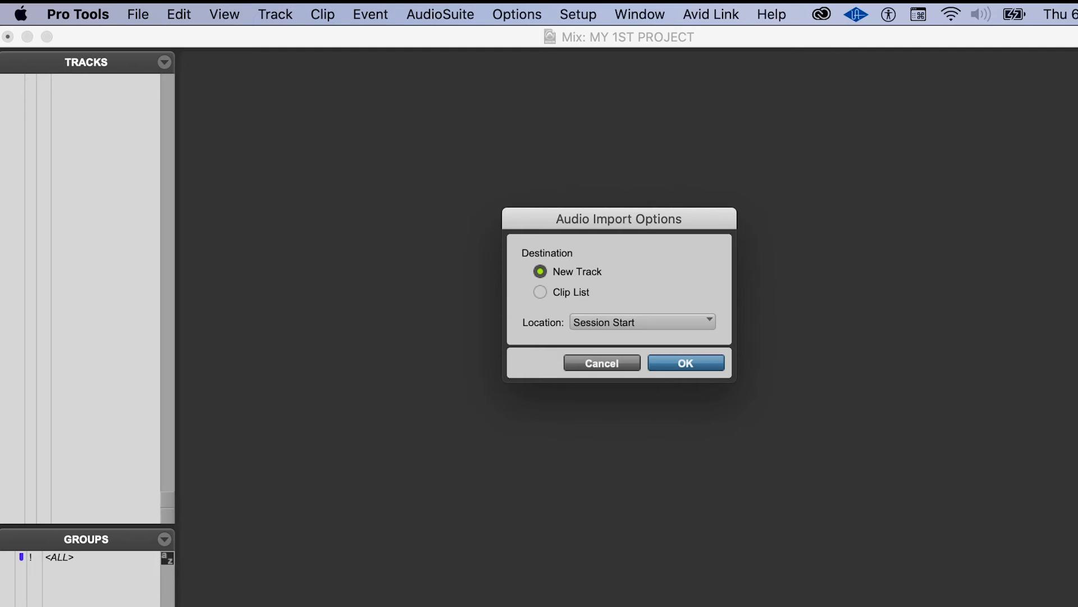
{"action": "left_click", "coordinate": [699, 364]}
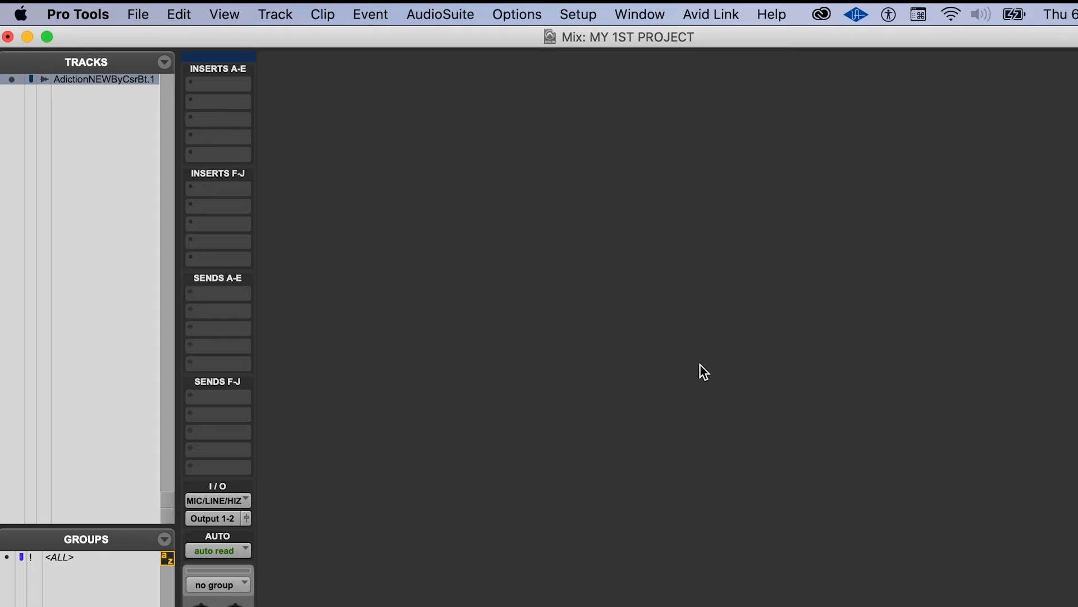
Step: Check the imported beat in the Edit window, and set its track output to MON L/R (Stereo) in the Mix window
{"action": "key", "text": "super+equal"}
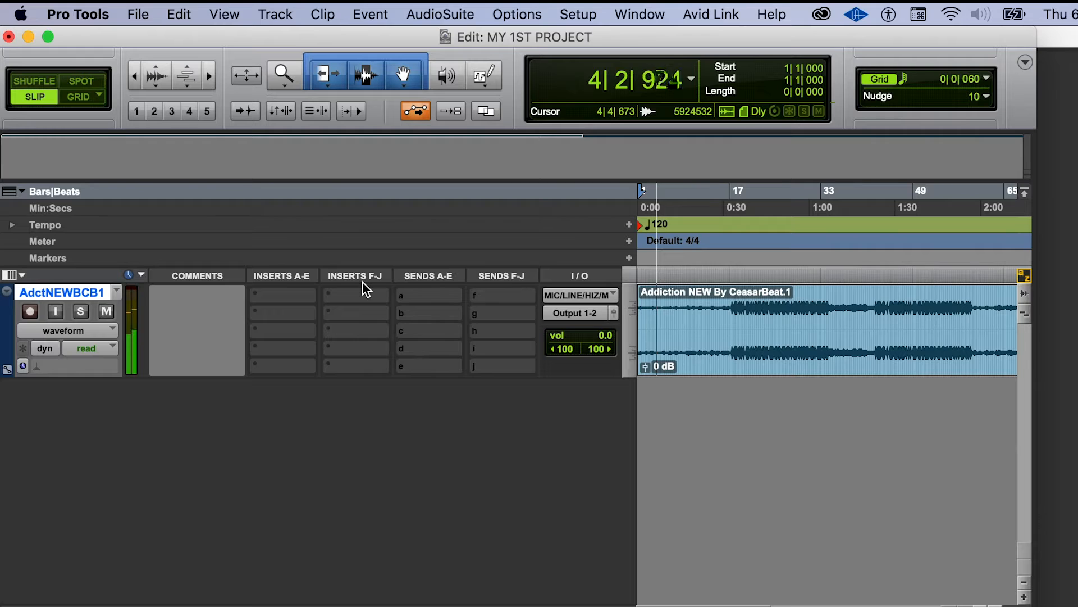
{"action": "key", "text": "super+equal"}
{"action": "scroll", "coordinate": [285, 350], "scroll_direction": "down", "scroll_amount": 10}
{"action": "scroll", "coordinate": [285, 350], "scroll_direction": "down", "scroll_amount": 2}
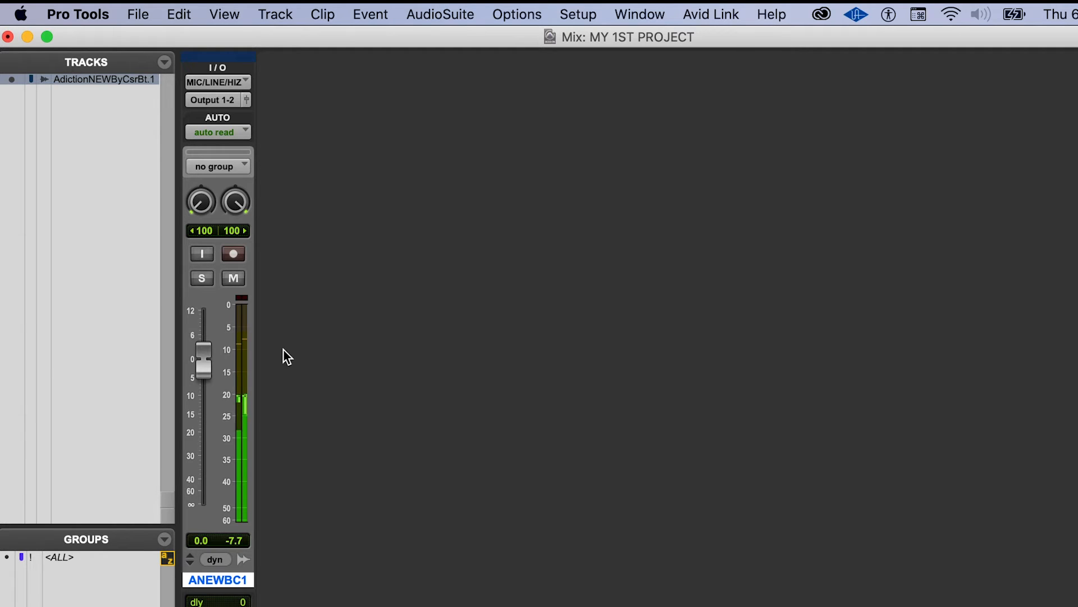
{"action": "scroll", "coordinate": [283, 349], "scroll_direction": "up", "scroll_amount": 5}
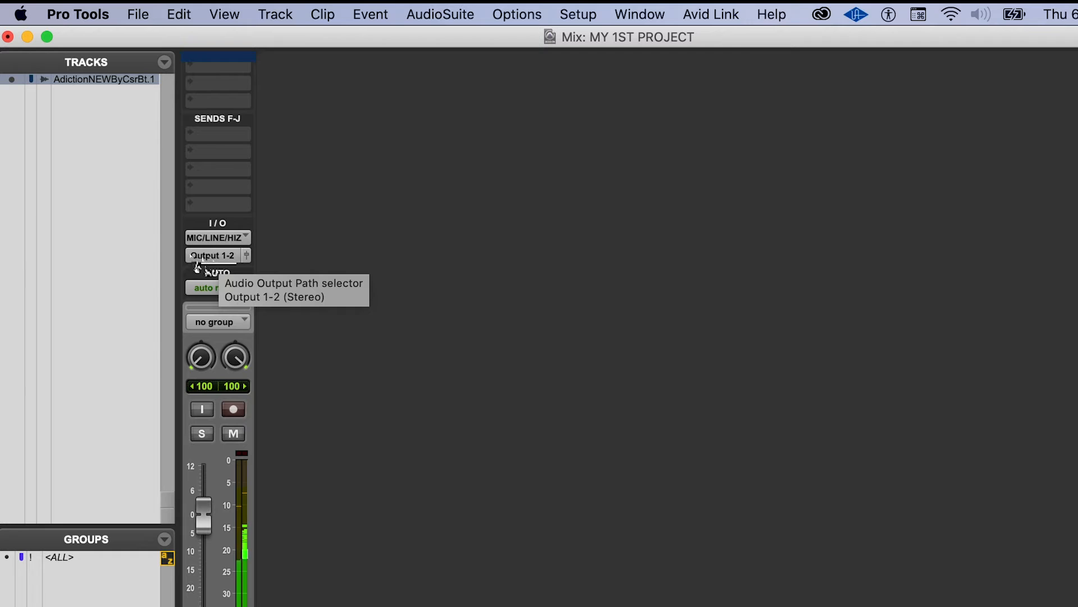
{"action": "left_click", "coordinate": [227, 259]}
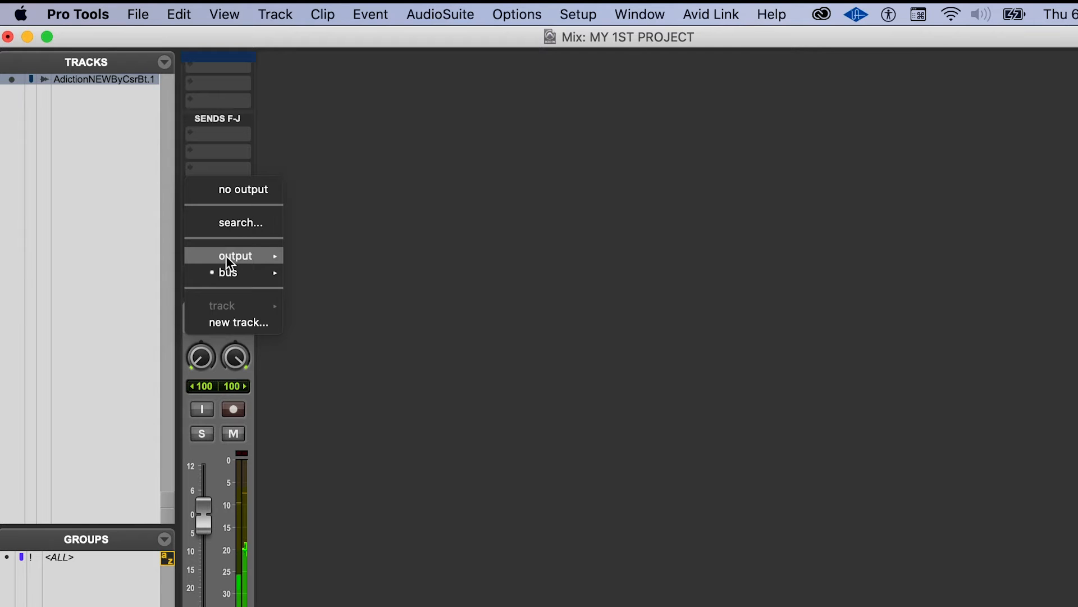
{"action": "mouse_move", "coordinate": [226, 255]}
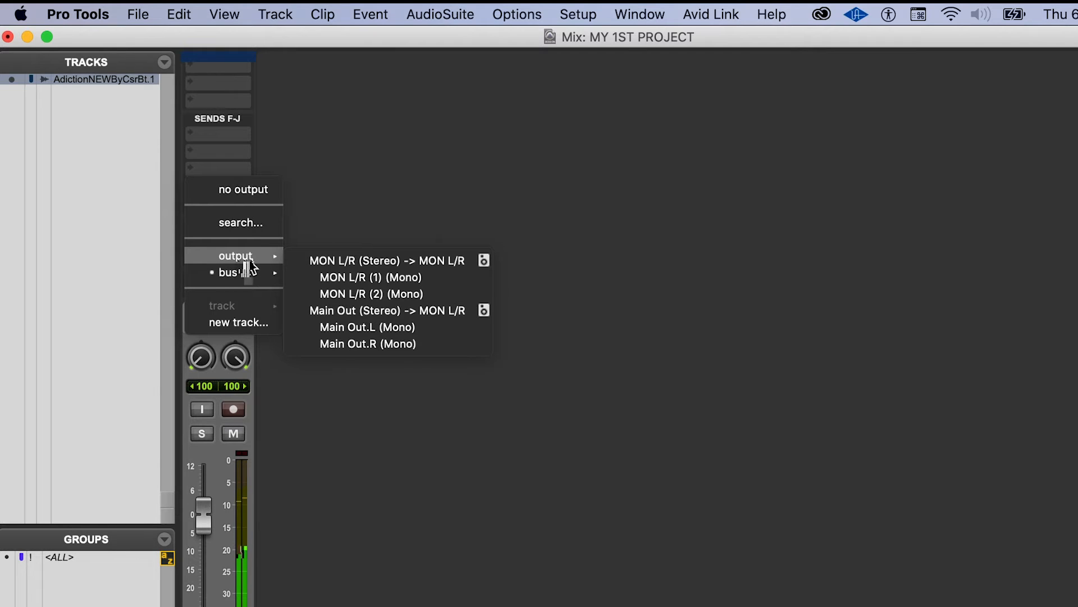
{"action": "left_click", "coordinate": [313, 260]}
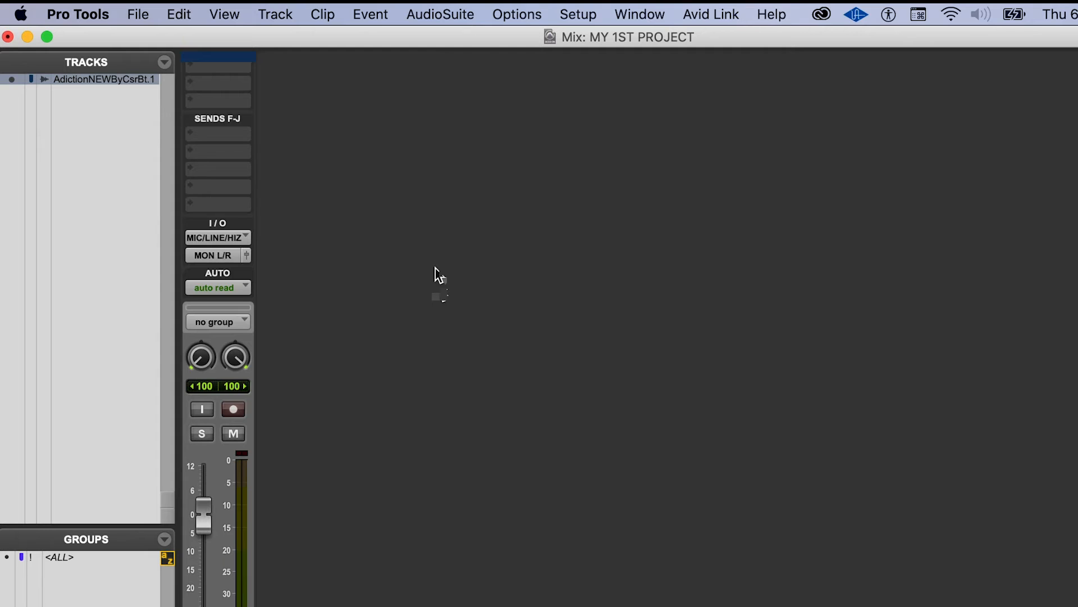
Step: Create one new stereo Master Fader track named Master in the session
{"action": "scroll", "coordinate": [428, 417], "scroll_direction": "up", "scroll_amount": 5}
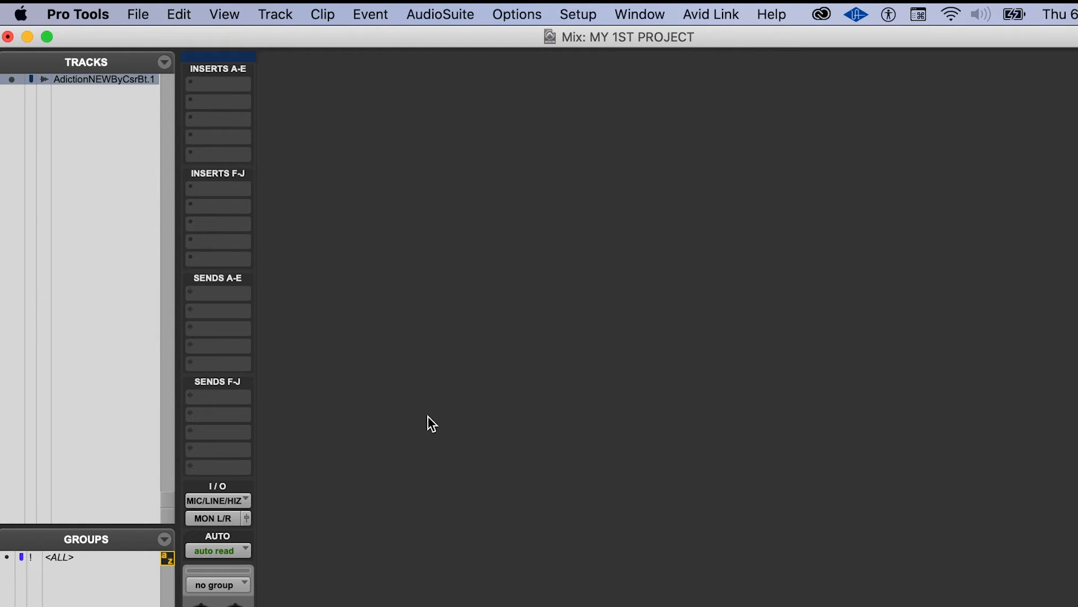
{"action": "scroll", "coordinate": [428, 417], "scroll_direction": "down", "scroll_amount": 8}
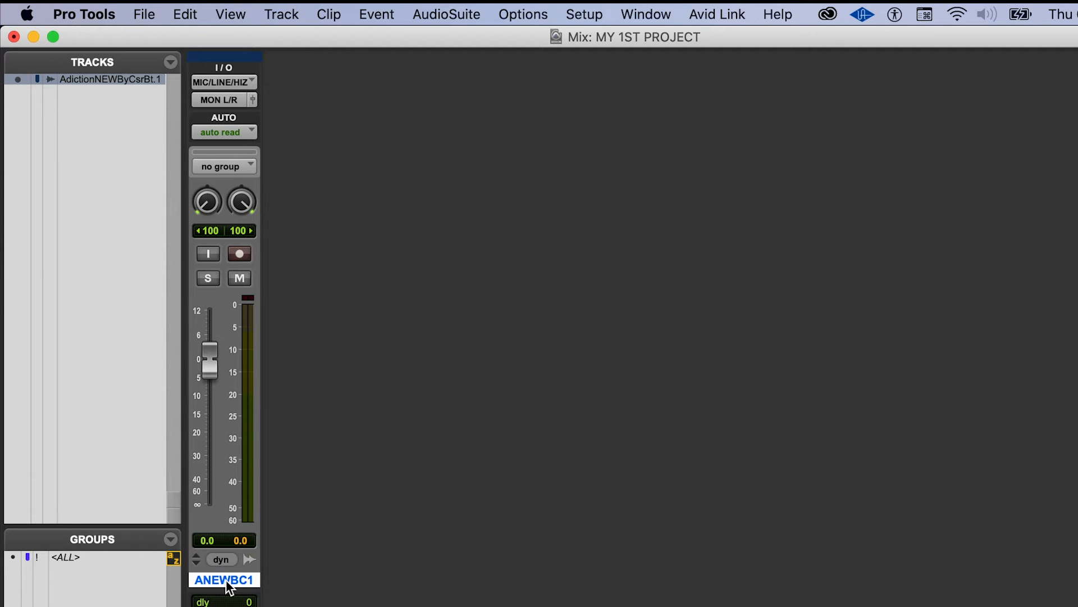
{"action": "key", "text": "super+shift+n"}
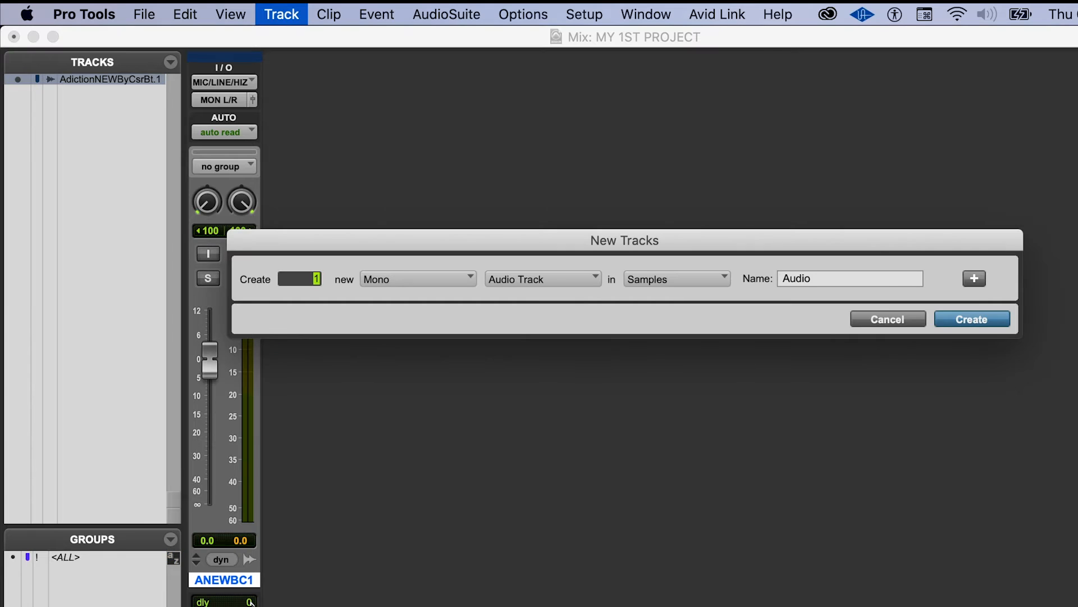
{"action": "left_click", "coordinate": [467, 278]}
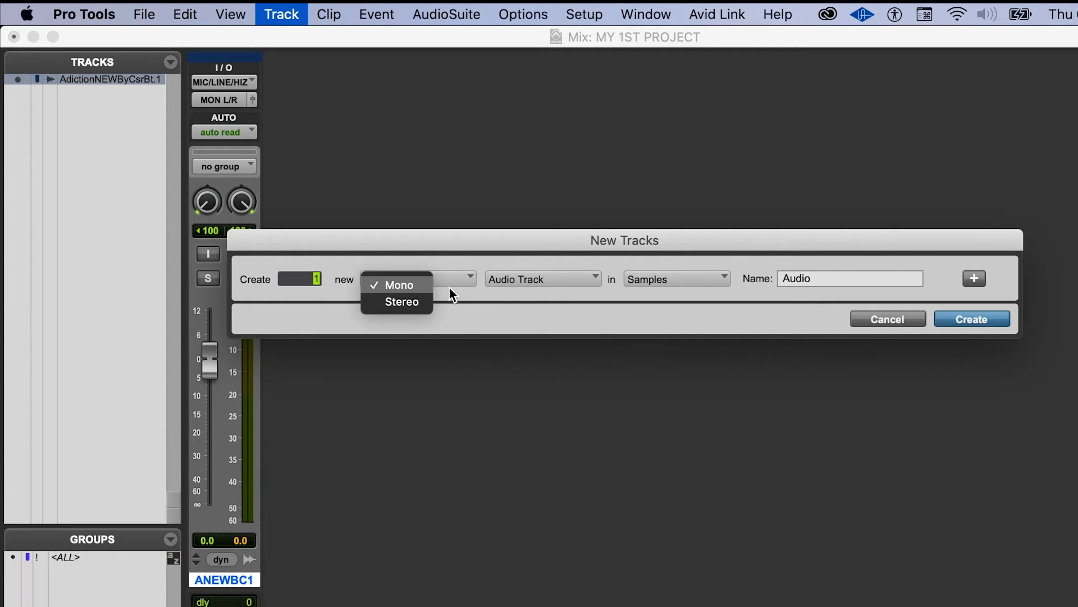
{"action": "left_click", "coordinate": [431, 301]}
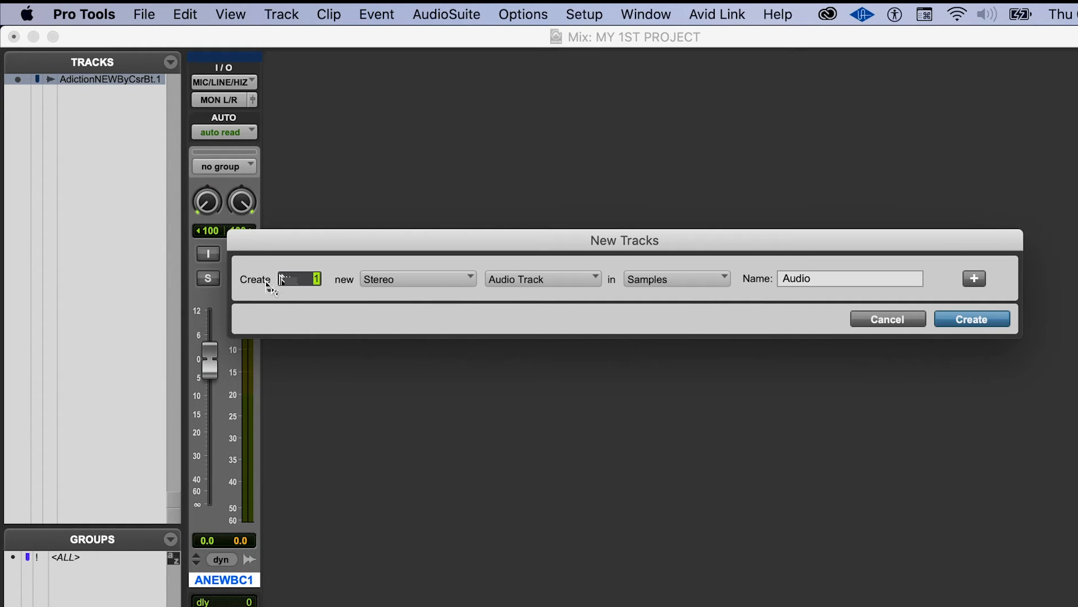
{"action": "left_click", "coordinate": [388, 285]}
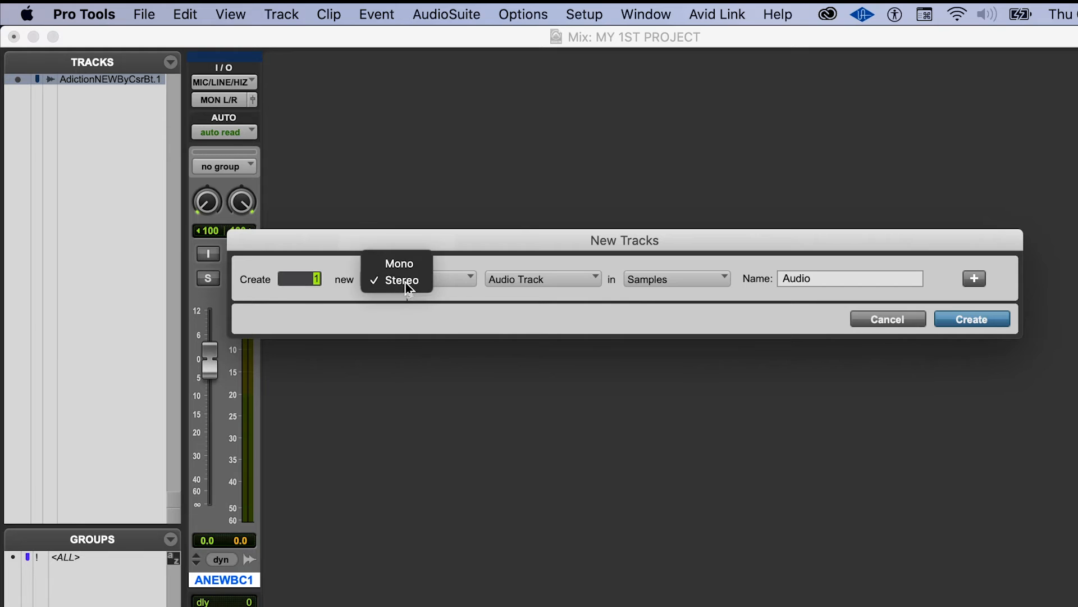
{"action": "left_click", "coordinate": [400, 287]}
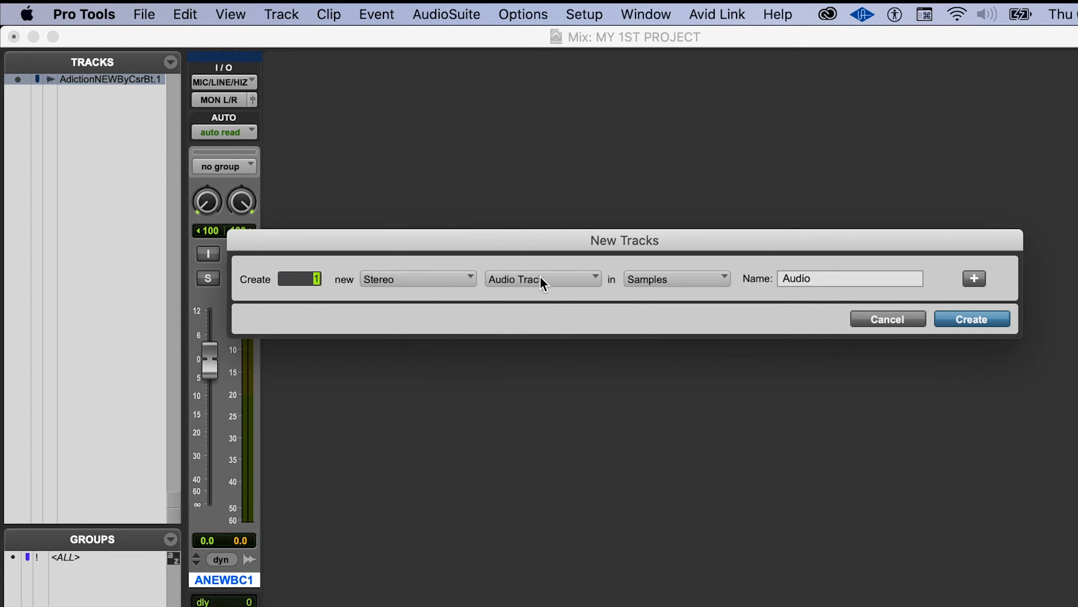
{"action": "left_click", "coordinate": [593, 277]}
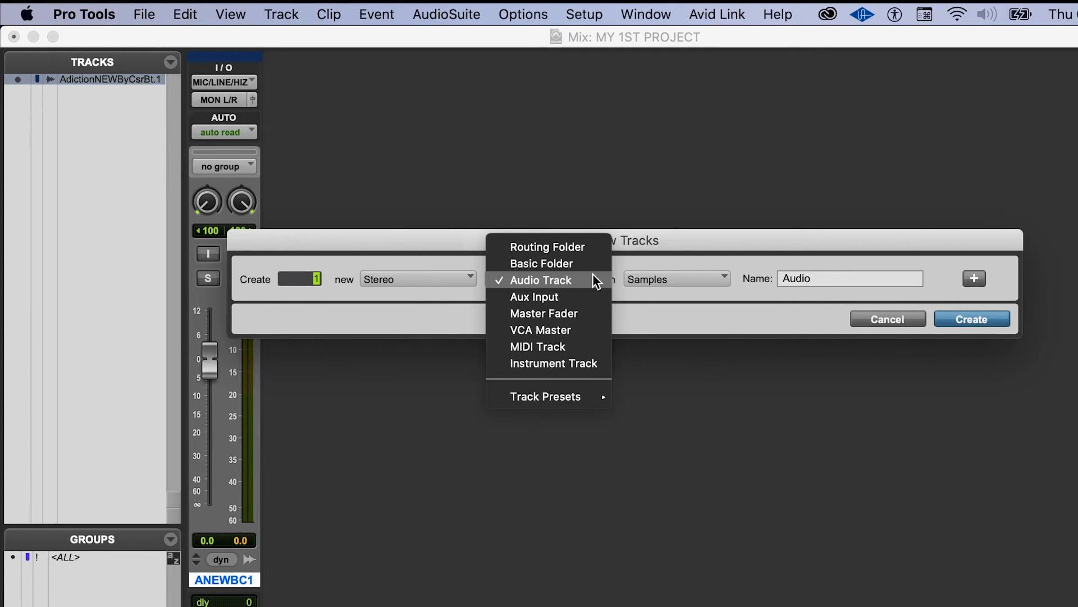
{"action": "left_click", "coordinate": [574, 317]}
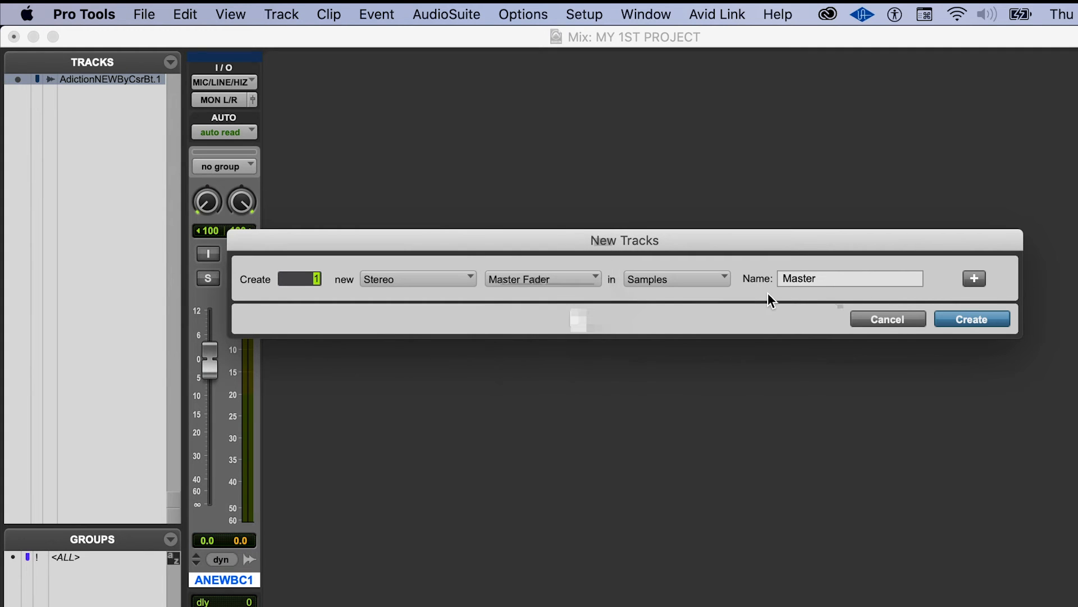
{"action": "left_click", "coordinate": [965, 315]}
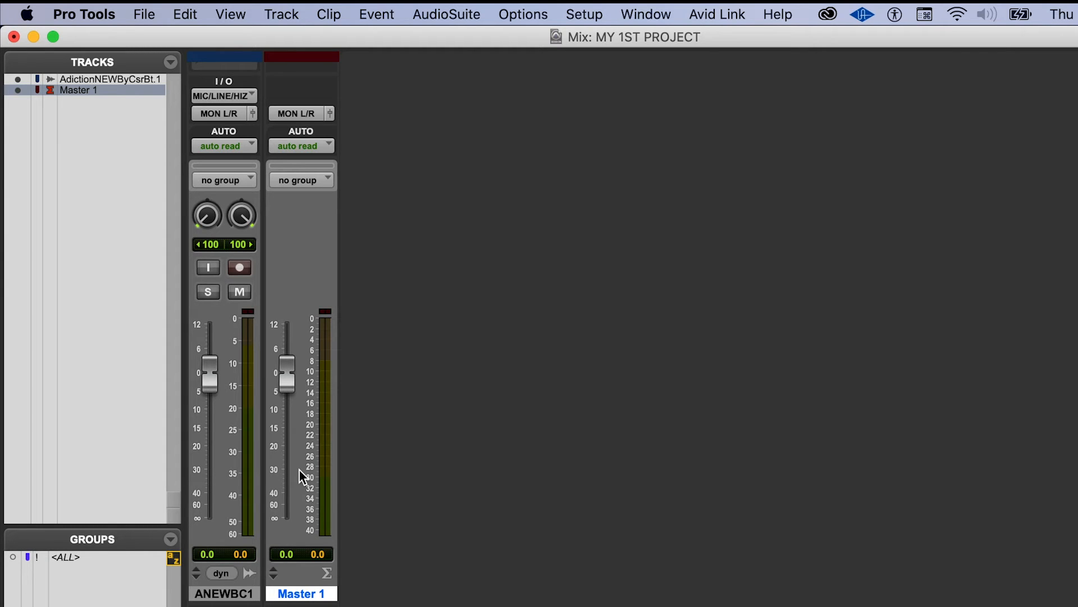
Step: Play the beat and examine the routing and level meters of the beat track and the master track
{"action": "key", "text": "space"}
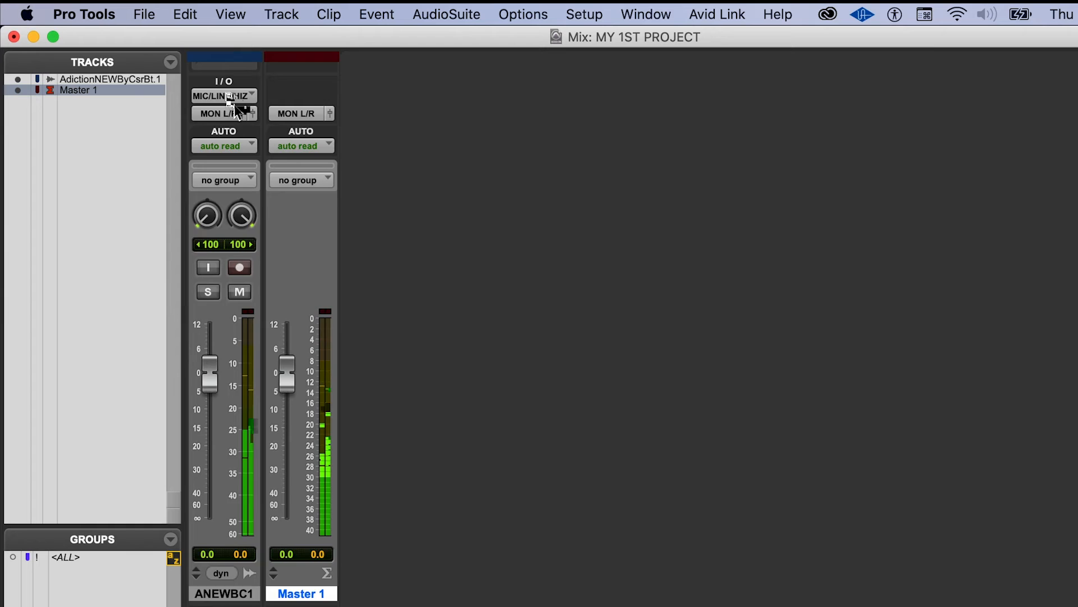
{"action": "scroll", "coordinate": [236, 110], "scroll_direction": "up", "scroll_amount": 10}
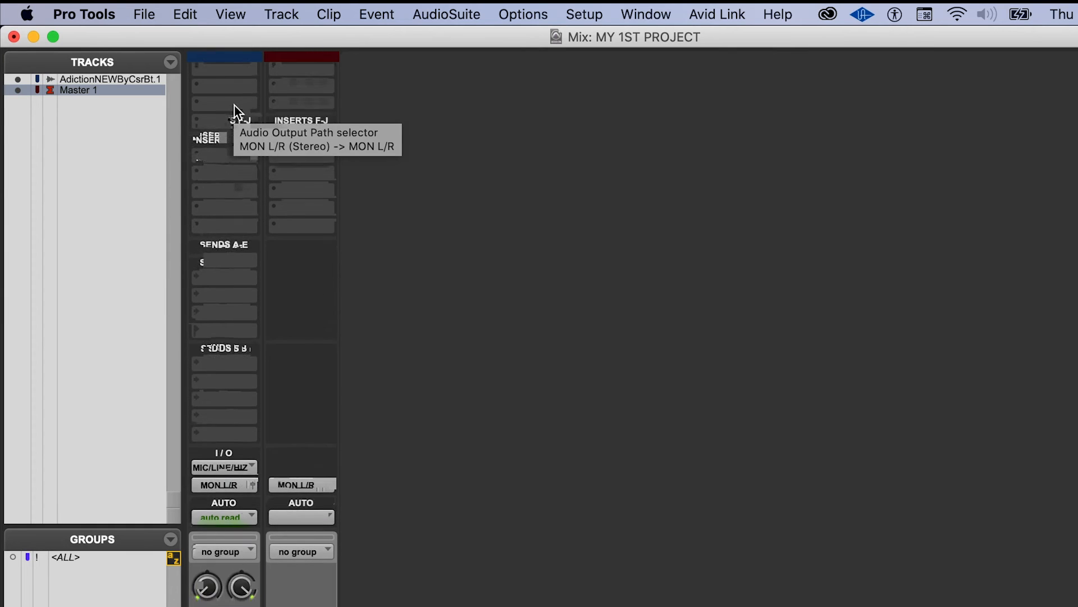
{"action": "scroll", "coordinate": [300, 329], "scroll_direction": "down", "scroll_amount": 15}
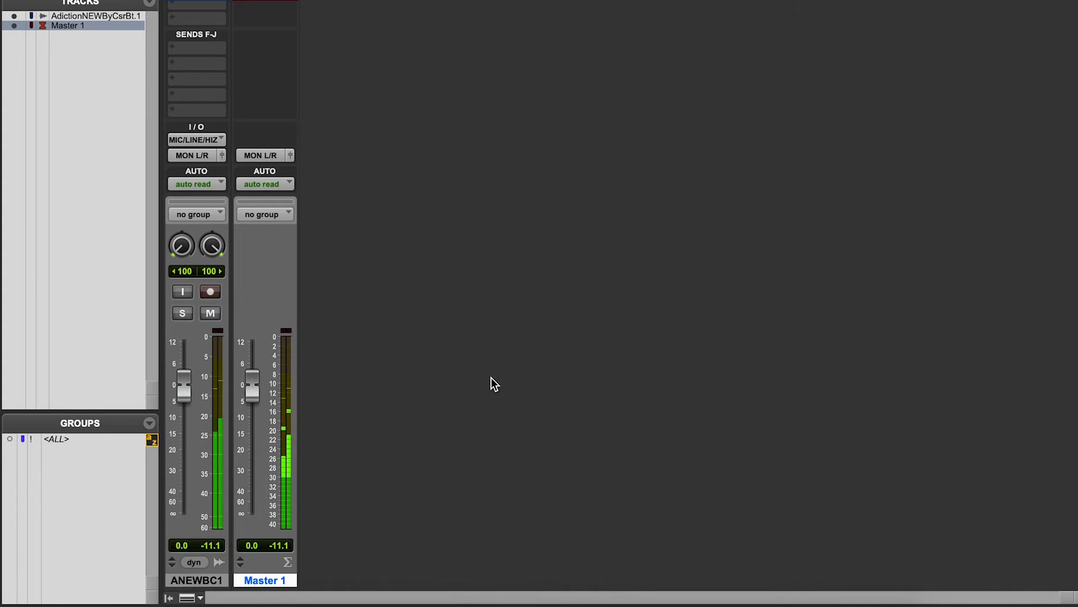
{"action": "scroll", "coordinate": [281, 193], "scroll_direction": "up", "scroll_amount": 6}
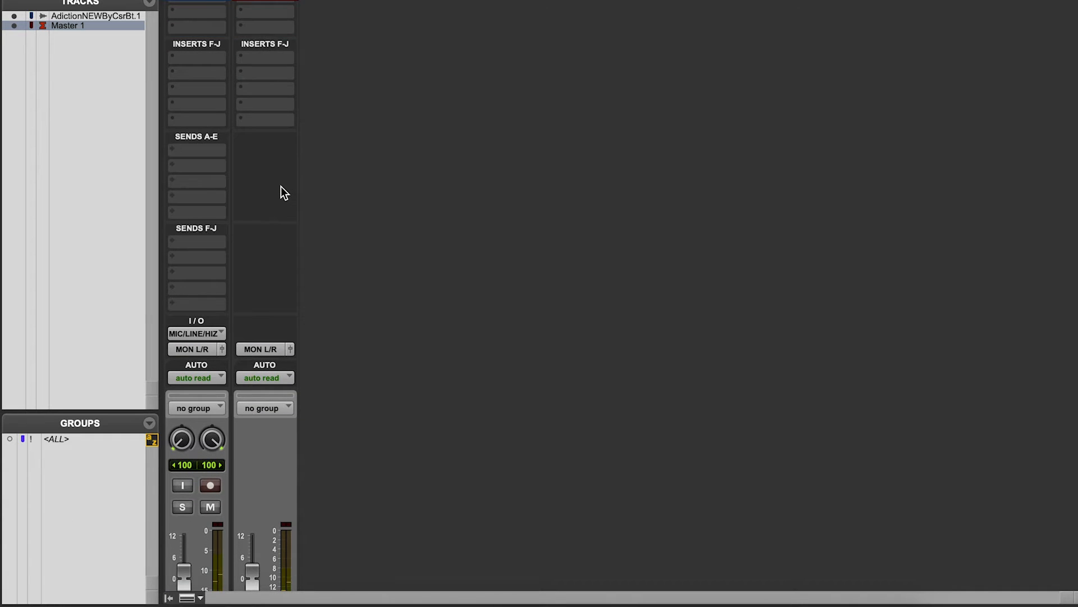
{"action": "scroll", "coordinate": [281, 193], "scroll_direction": "down", "scroll_amount": 5}
{"action": "scroll", "coordinate": [283, 193], "scroll_direction": "up", "scroll_amount": 3}
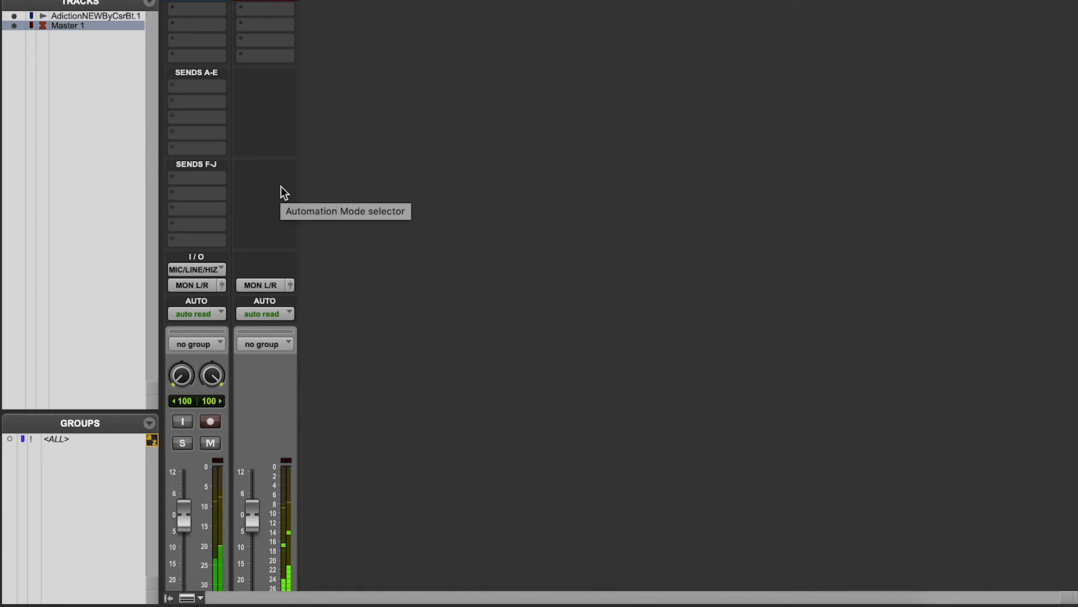
Step: Insert the multichannel VU Meter (stereo) in the master track's last insert slot, reposition its window and clear its peak lights
{"action": "scroll", "coordinate": [273, 58], "scroll_direction": "up", "scroll_amount": 3}
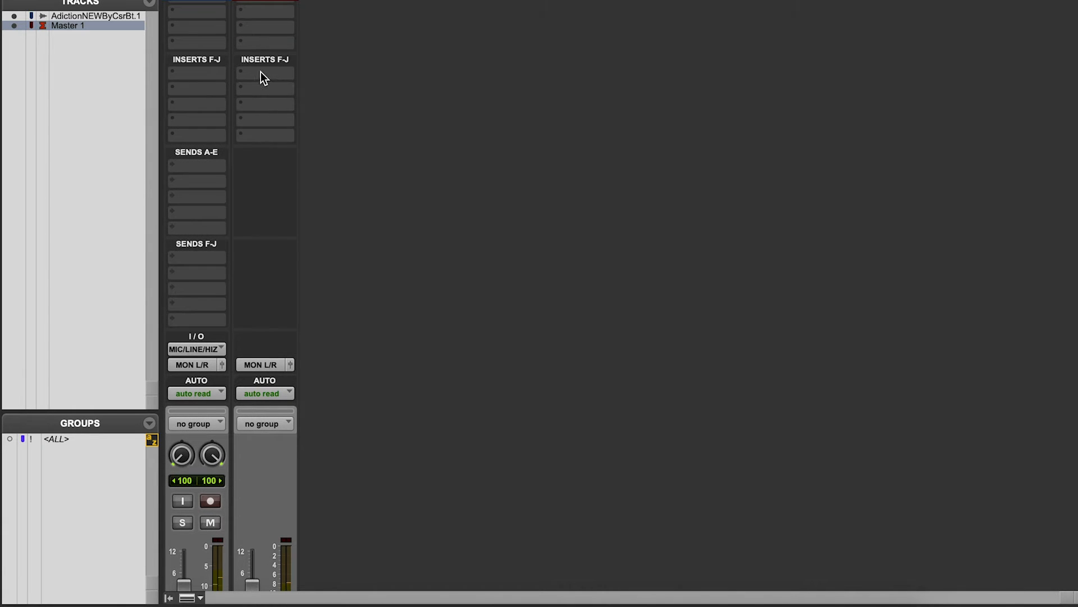
{"action": "scroll", "coordinate": [261, 71], "scroll_direction": "up", "scroll_amount": 2}
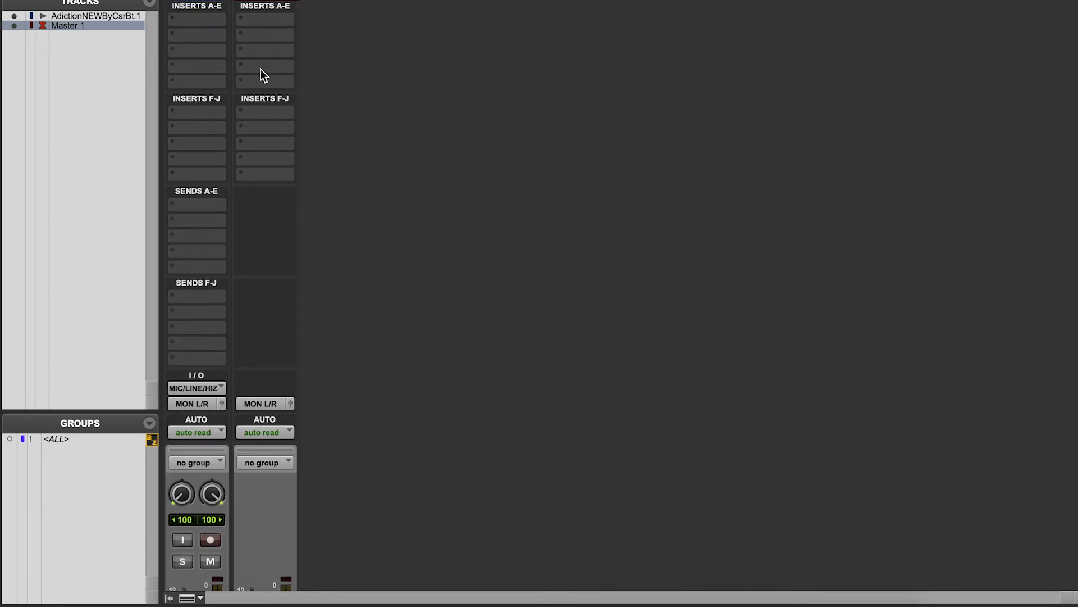
{"action": "left_click", "coordinate": [251, 176]}
{"action": "mouse_move", "coordinate": [284, 179]}
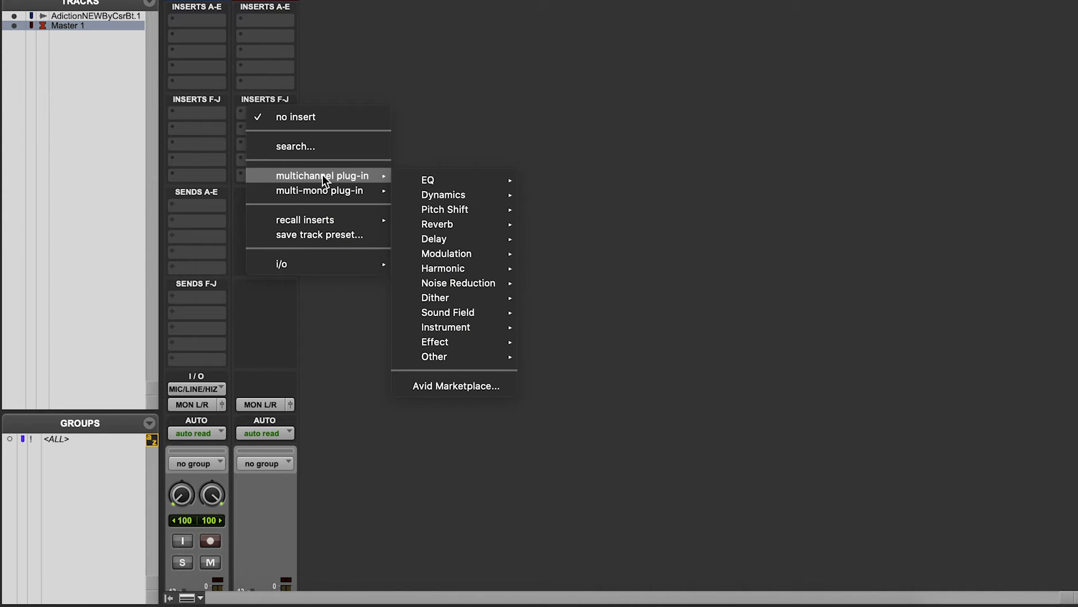
{"action": "mouse_move", "coordinate": [370, 193]}
{"action": "mouse_move", "coordinate": [399, 176]}
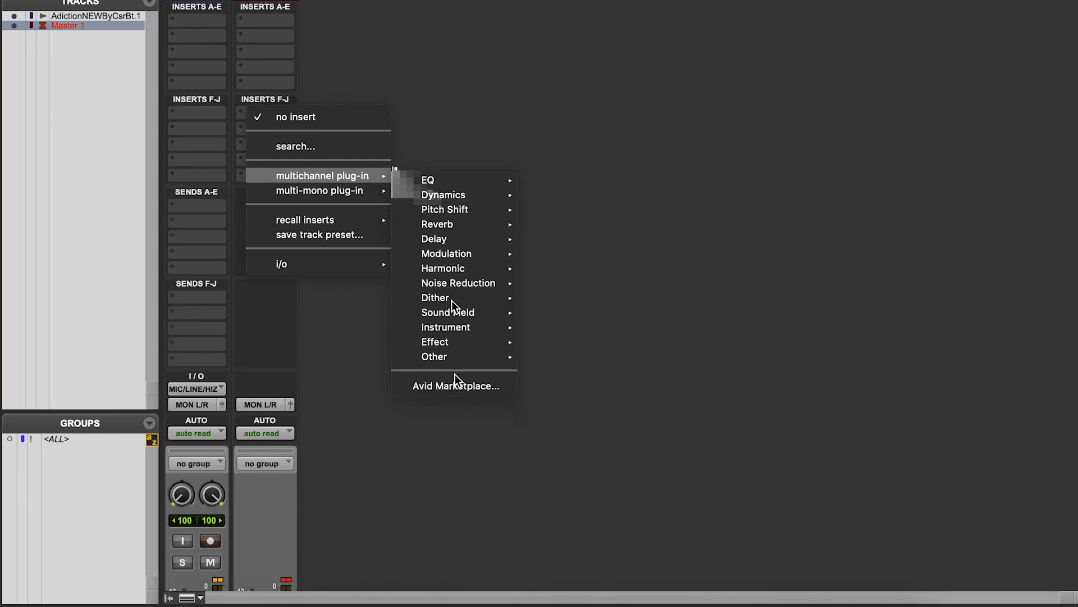
{"action": "mouse_move", "coordinate": [460, 366]}
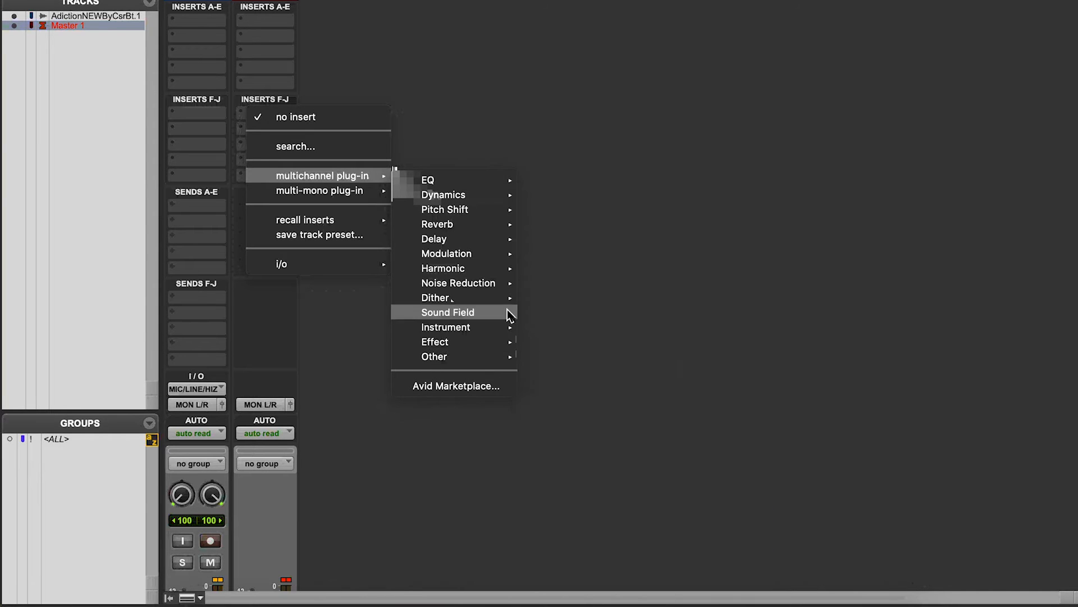
{"action": "mouse_move", "coordinate": [514, 314]}
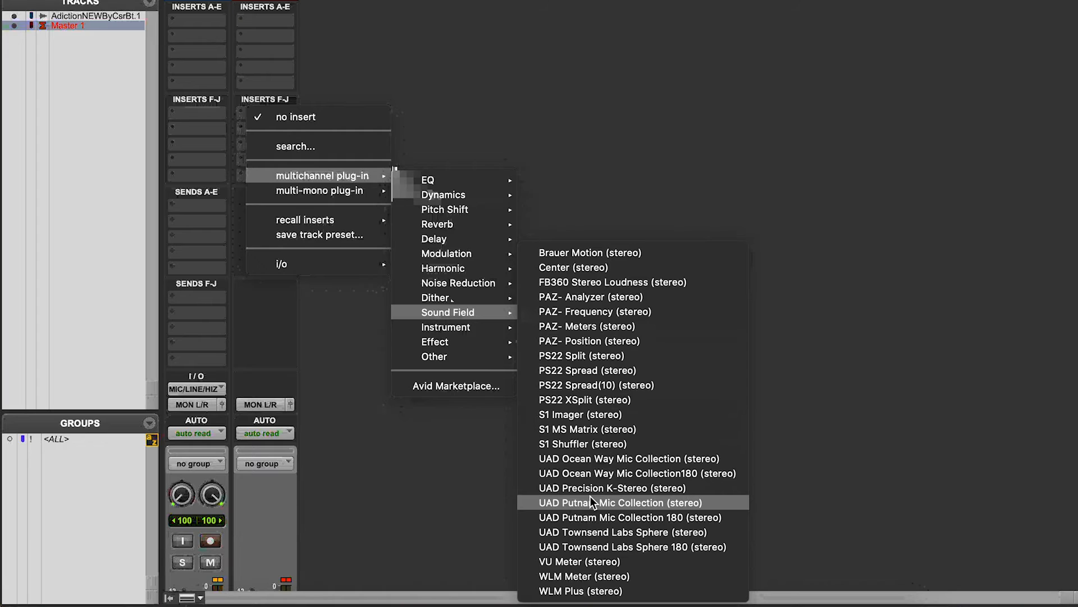
{"action": "left_click", "coordinate": [591, 561]}
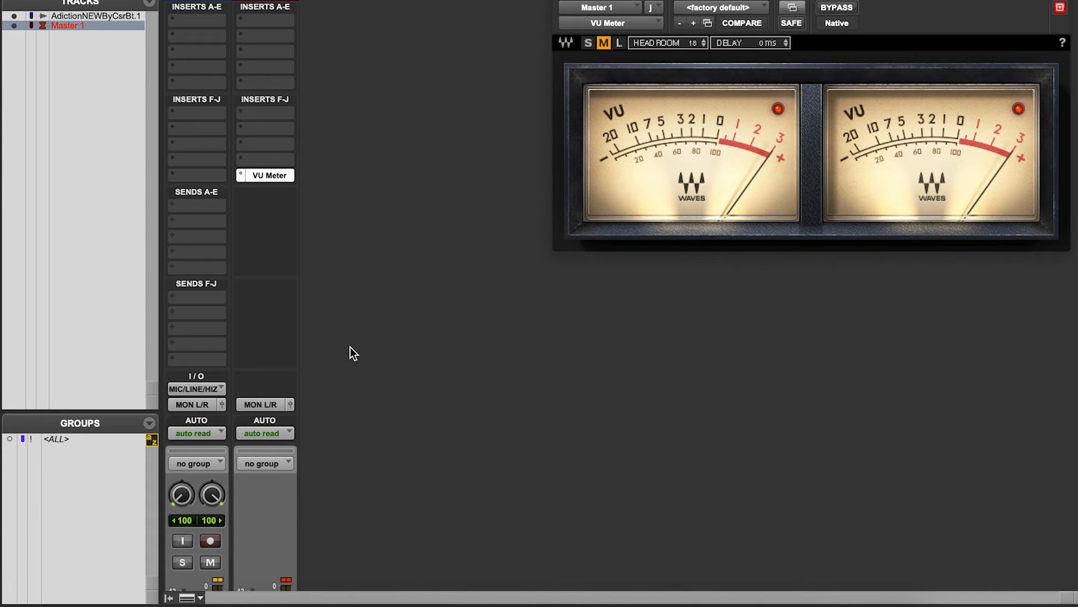
{"action": "left_click_drag", "start_coordinate": [747, 1], "coordinate": [647, 5]}
{"action": "left_click", "coordinate": [679, 112]}
Step: Insert the multi-mono Trim plug-in in the beat track's first insert slot
{"action": "scroll", "coordinate": [215, 288], "scroll_direction": "down", "scroll_amount": 5}
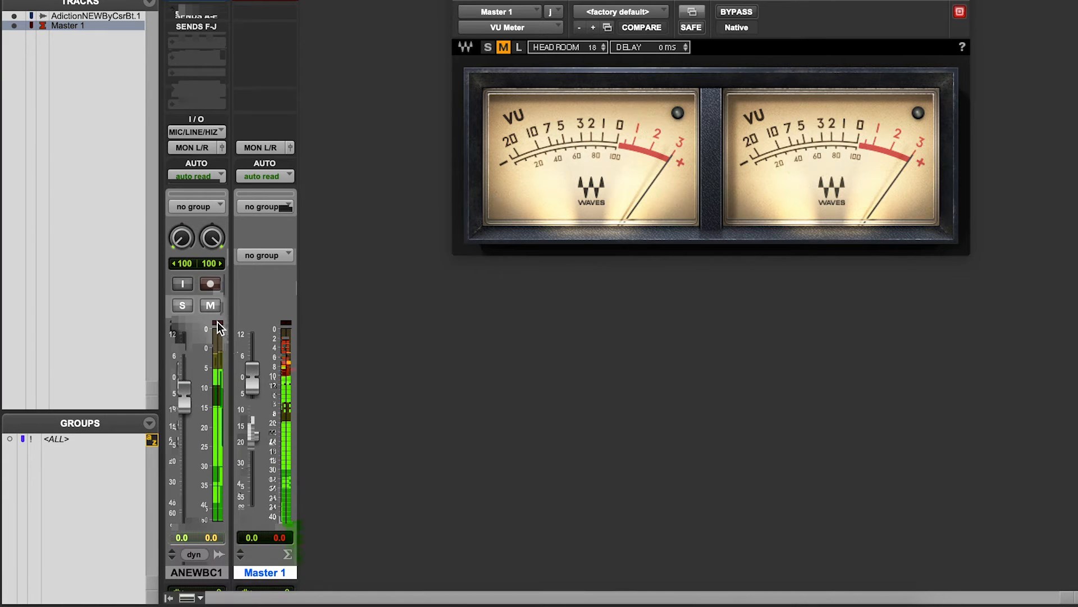
{"action": "scroll", "coordinate": [219, 329], "scroll_direction": "up", "scroll_amount": 5}
{"action": "scroll", "coordinate": [218, 323], "scroll_direction": "up", "scroll_amount": 1}
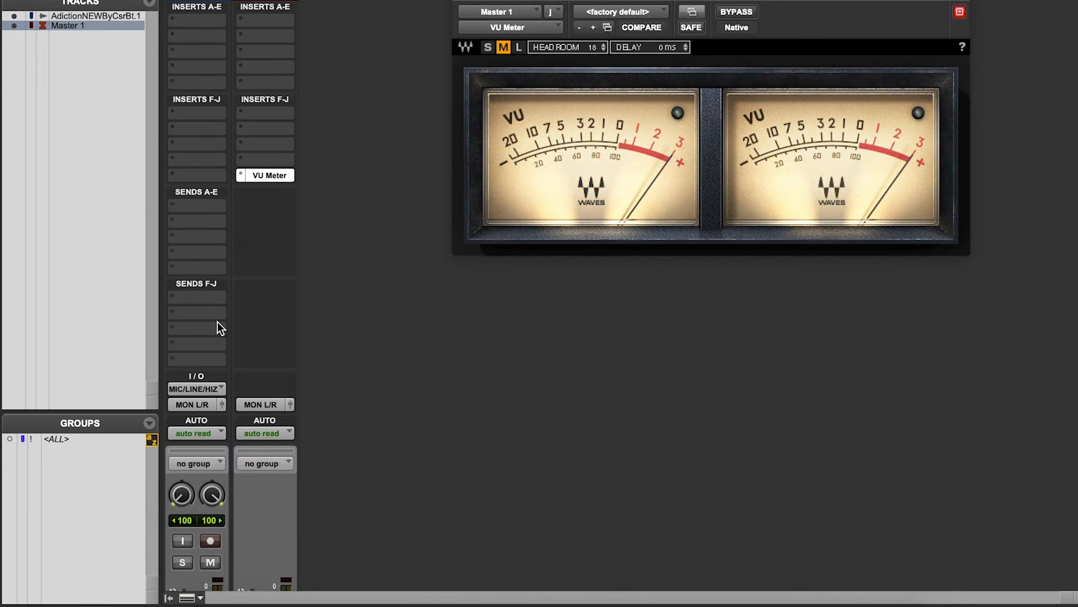
{"action": "scroll", "coordinate": [217, 321], "scroll_direction": "down", "scroll_amount": 3}
{"action": "scroll", "coordinate": [218, 322], "scroll_direction": "up", "scroll_amount": 1}
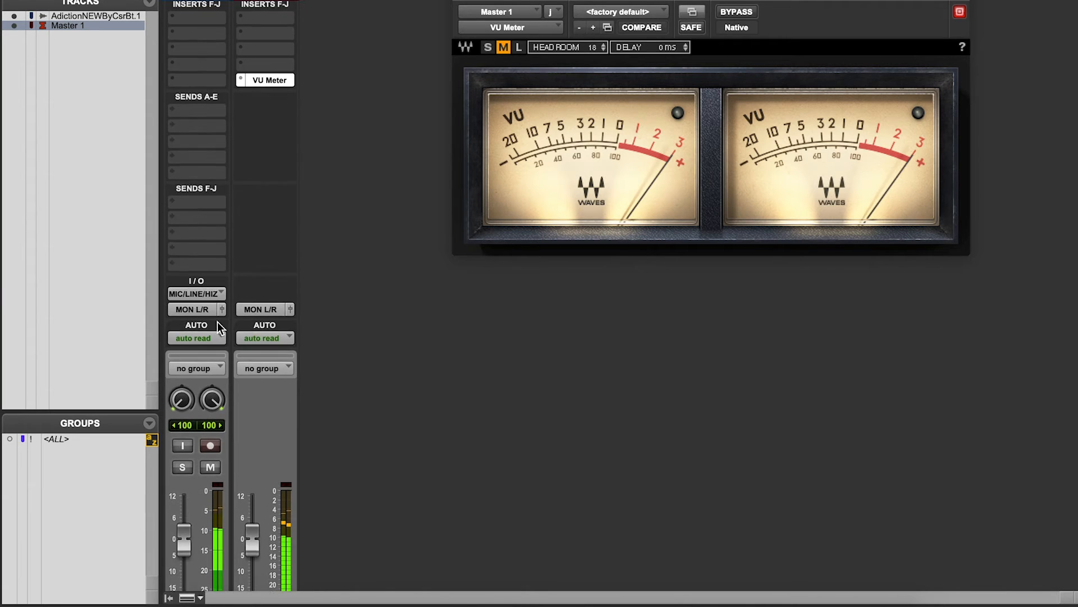
{"action": "scroll", "coordinate": [217, 318], "scroll_direction": "up", "scroll_amount": 1}
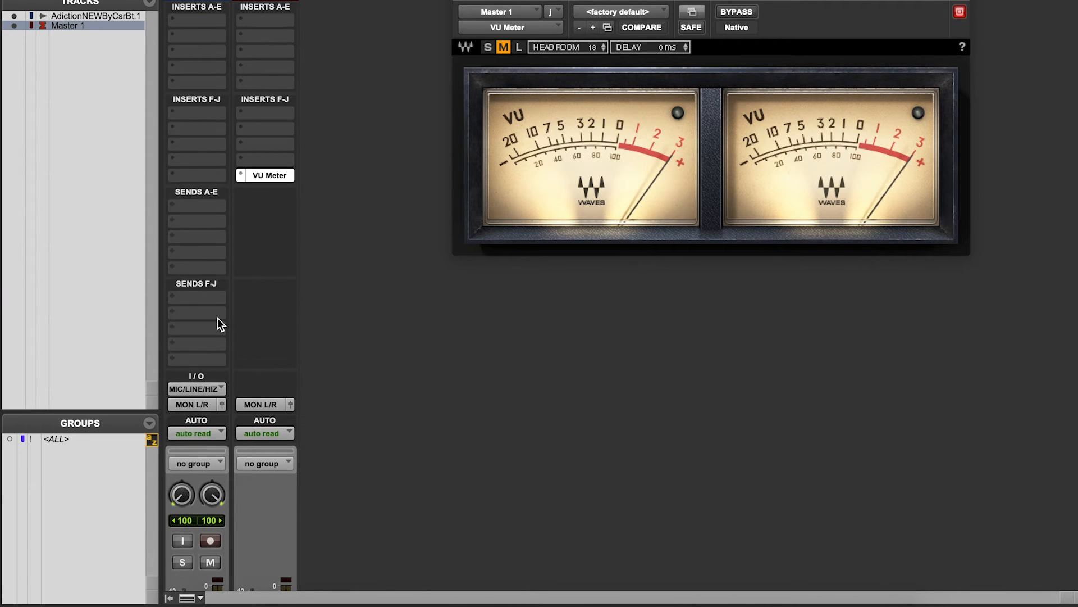
{"action": "left_click", "coordinate": [187, 25]}
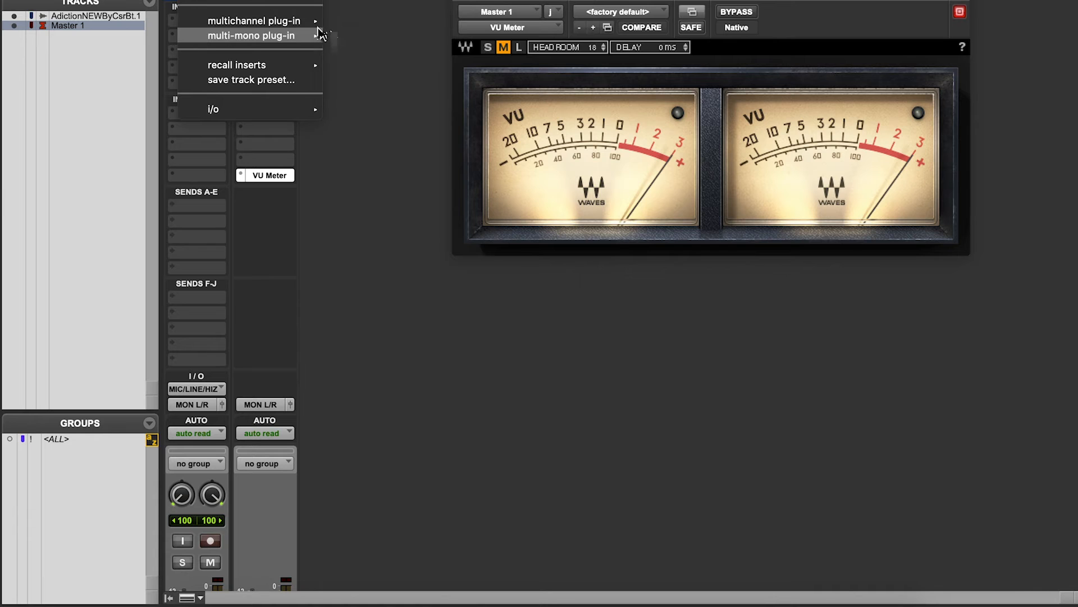
{"action": "mouse_move", "coordinate": [323, 22]}
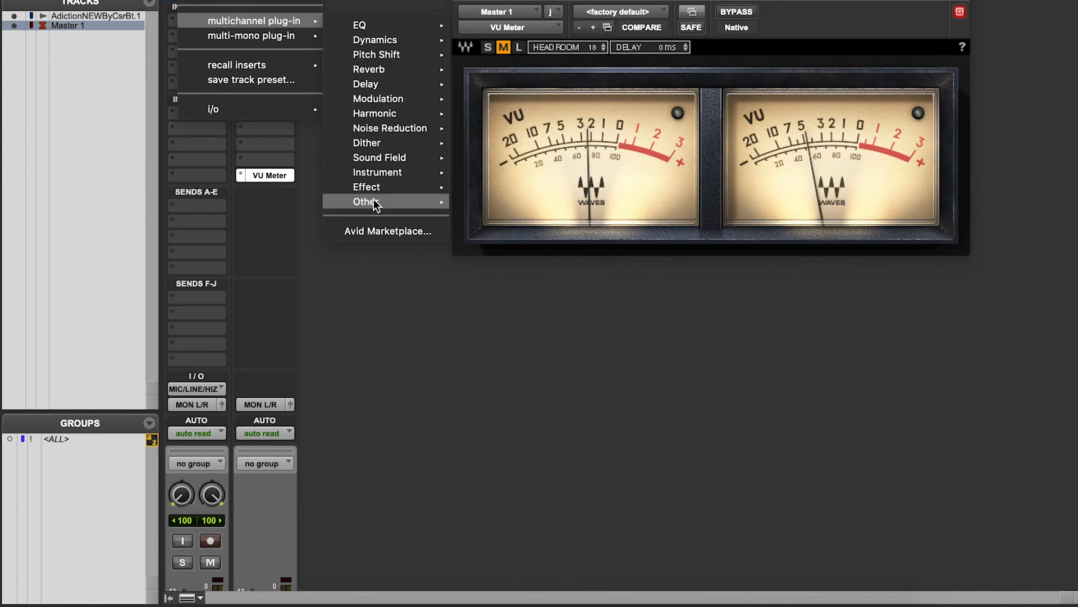
{"action": "mouse_move", "coordinate": [419, 202]}
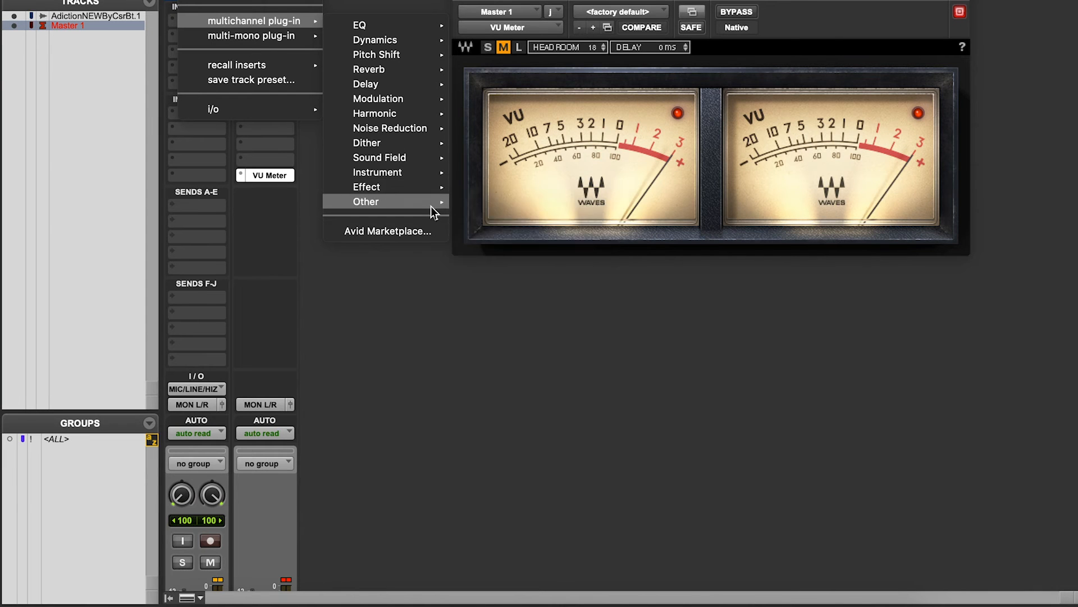
{"action": "mouse_move", "coordinate": [308, 39]}
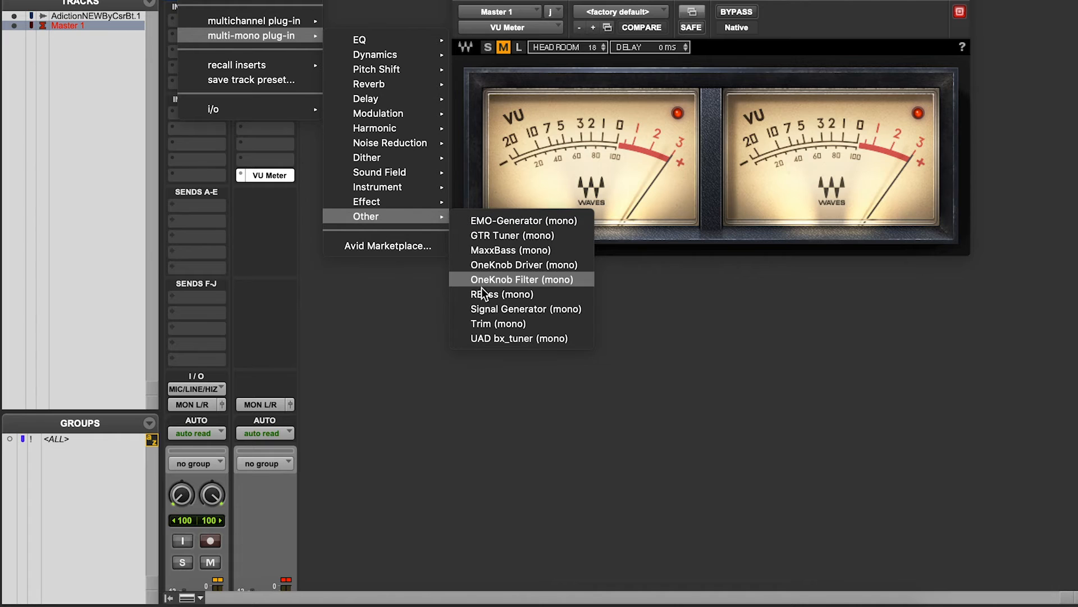
{"action": "left_click", "coordinate": [487, 321]}
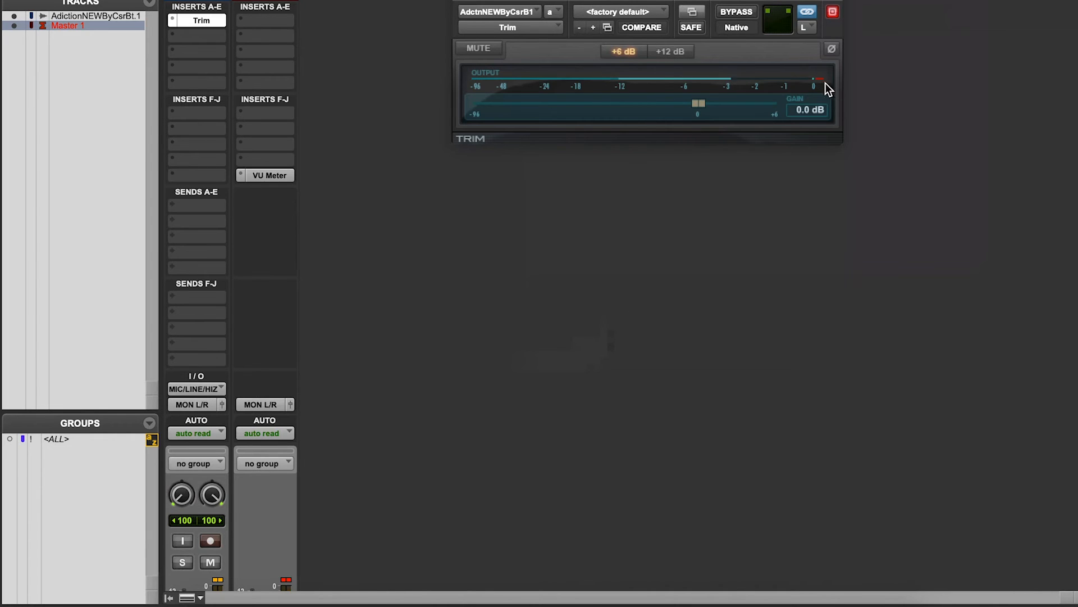
Step: Keep the master track's VU Meter window open and display the beat track's Trim plug-in window alongside it
{"action": "left_click", "coordinate": [271, 173]}
{"action": "left_click", "coordinate": [960, 11]}
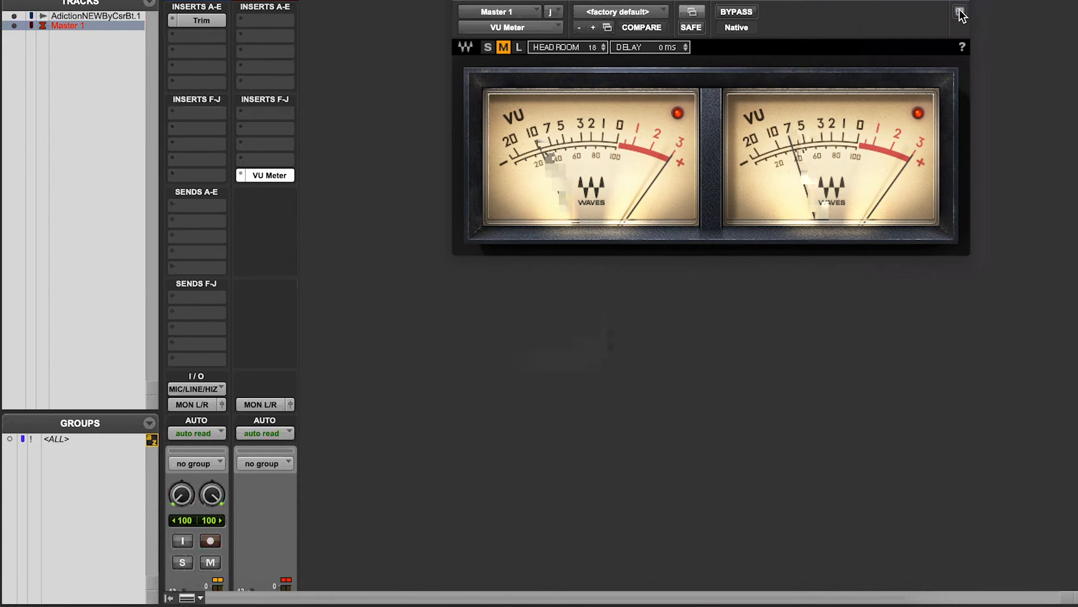
{"action": "left_click", "coordinate": [200, 23]}
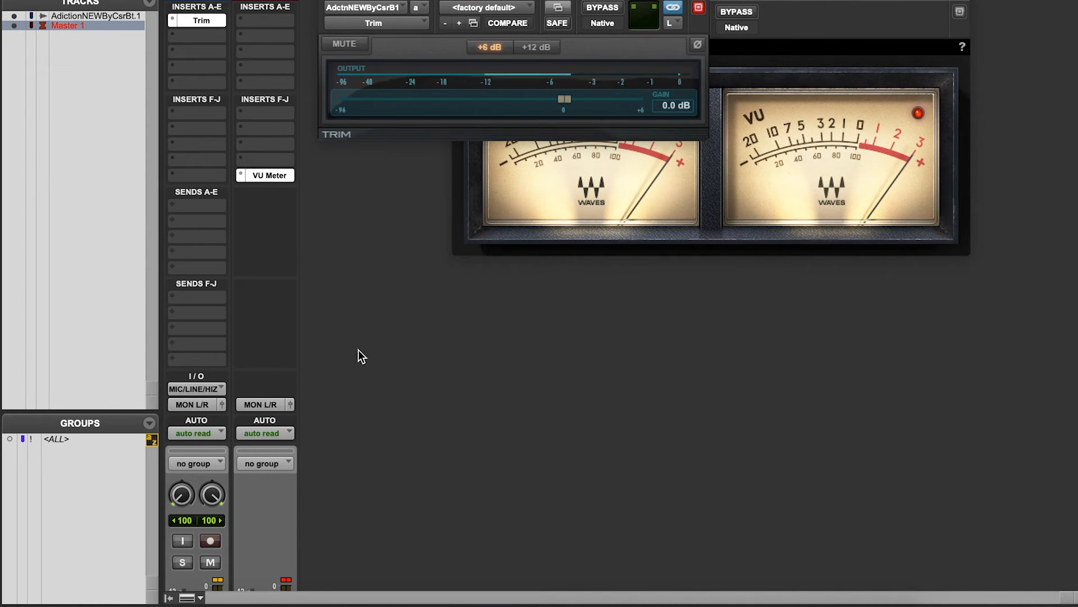
Step: Lower the Trim gain on the beat track and bring the VU Meter to the front with its peak lights cleared
{"action": "scroll", "coordinate": [310, 366], "scroll_direction": "down", "scroll_amount": 5}
{"action": "scroll", "coordinate": [310, 362], "scroll_direction": "down", "scroll_amount": 6}
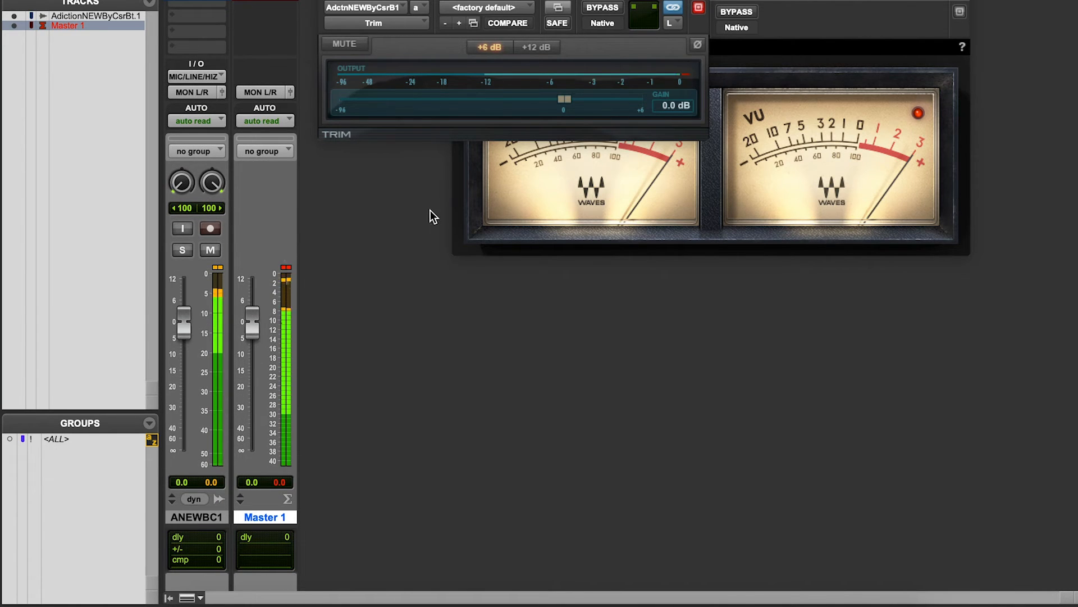
{"action": "left_click_drag", "start_coordinate": [570, 103], "coordinate": [526, 163]}
{"action": "left_click", "coordinate": [830, 119]}
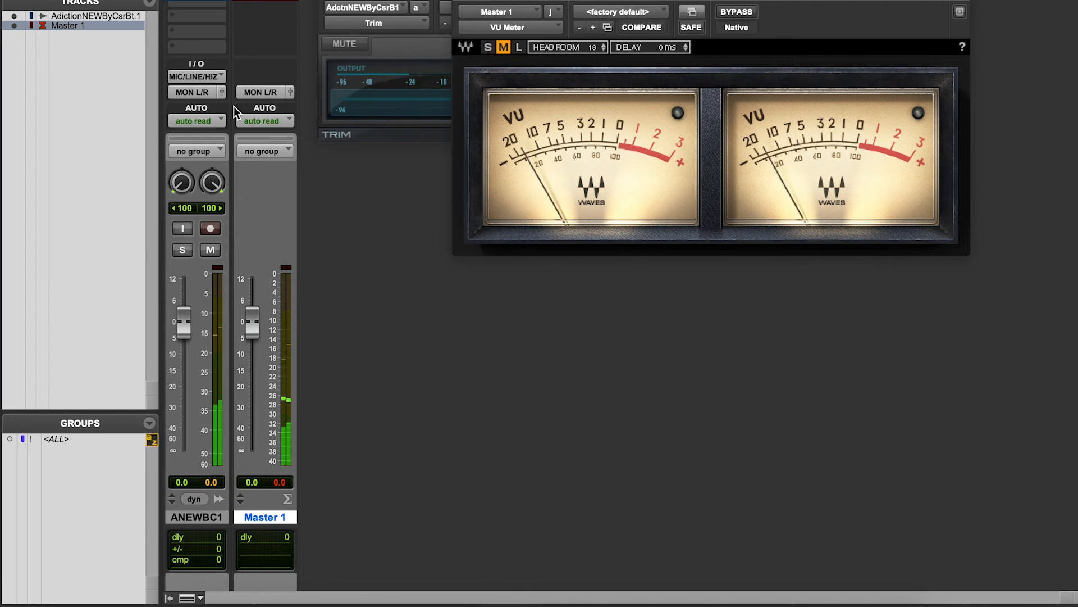
Step: Lower the beat track's volume fader to -4.9 dB
{"action": "scroll", "coordinate": [256, 356], "scroll_direction": "down", "scroll_amount": 1}
{"action": "scroll", "coordinate": [256, 356], "scroll_direction": "down", "scroll_amount": 2}
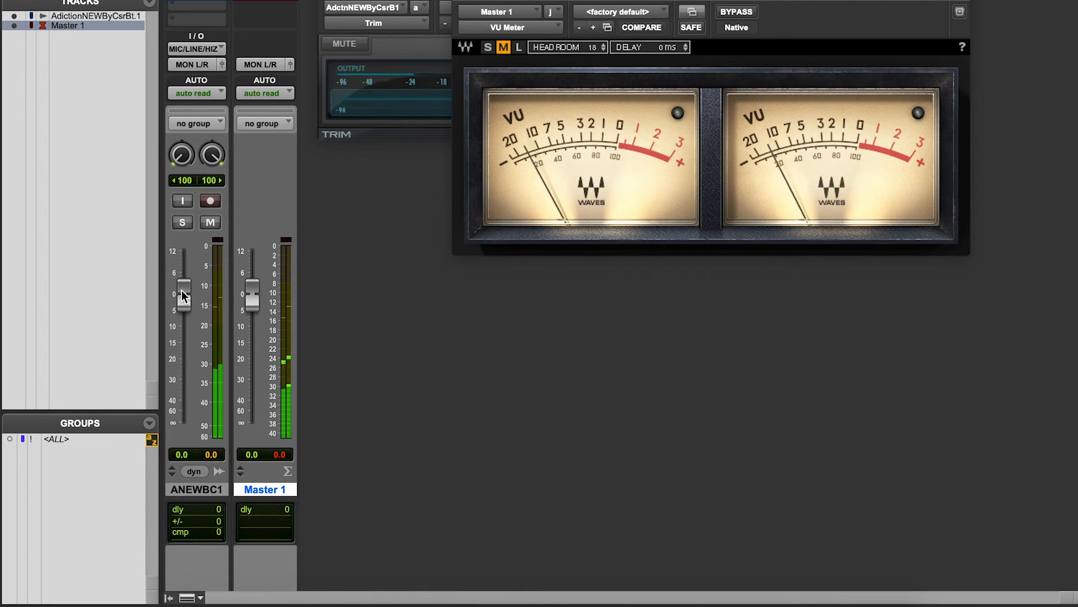
{"action": "left_click_drag", "start_coordinate": [181, 295], "coordinate": [188, 315]}
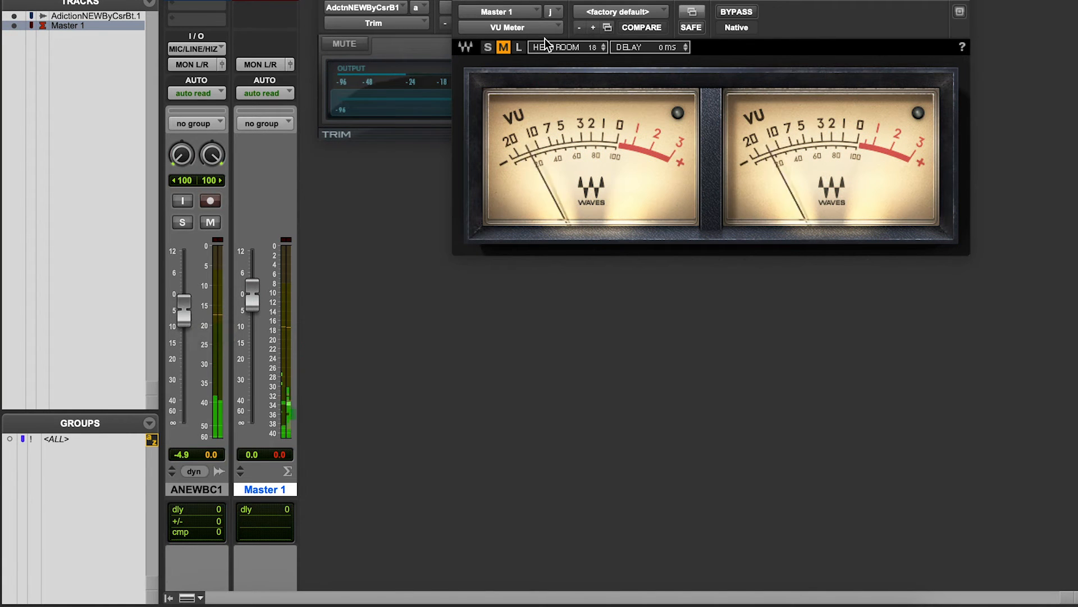
Step: Move the VU Meter window aside to uncover the Trim controls and reset the master track's peak level readout
{"action": "left_click_drag", "start_coordinate": [561, 1], "coordinate": [724, 3]}
{"action": "left_click", "coordinate": [283, 455]}
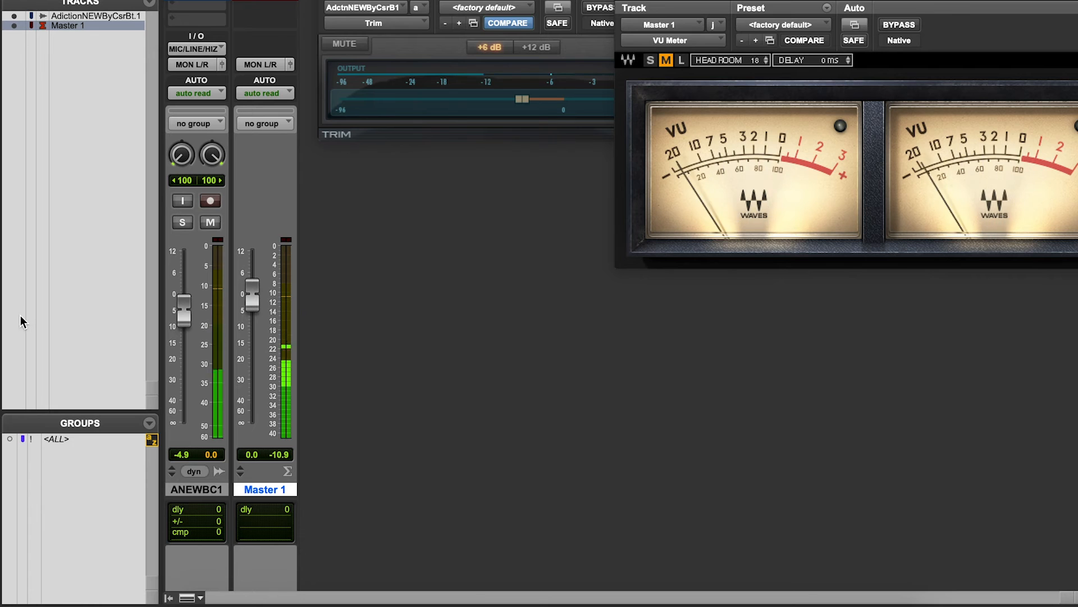
Step: Close the master track's VU Meter window and the beat track's Trim window, leaving both plug-ins inserted
{"action": "scroll", "coordinate": [246, 296], "scroll_direction": "up", "scroll_amount": 3}
{"action": "scroll", "coordinate": [246, 296], "scroll_direction": "up", "scroll_amount": 12}
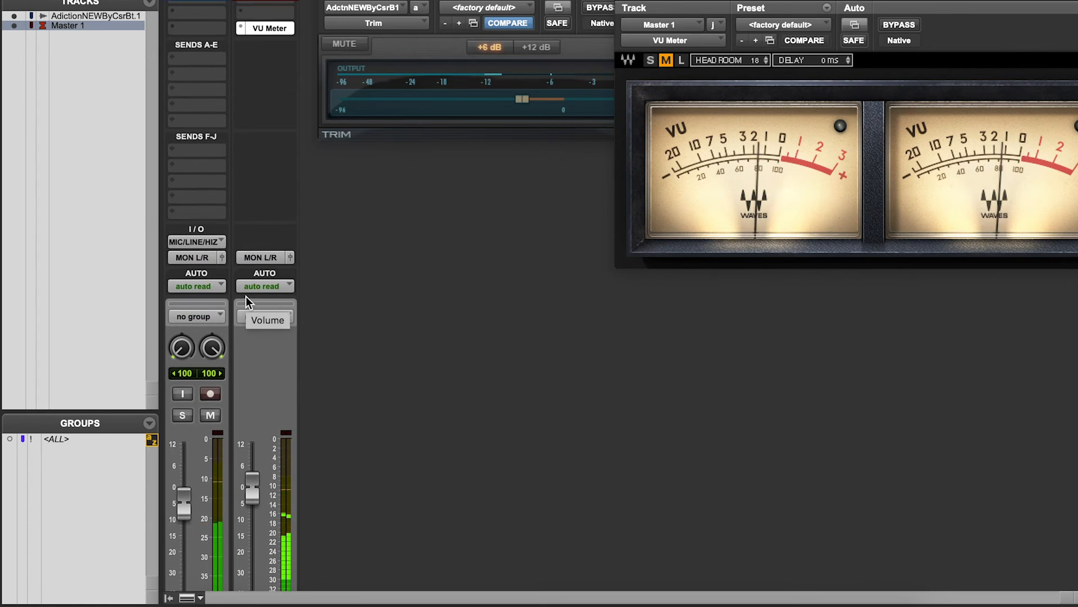
{"action": "scroll", "coordinate": [246, 297], "scroll_direction": "up", "scroll_amount": 3}
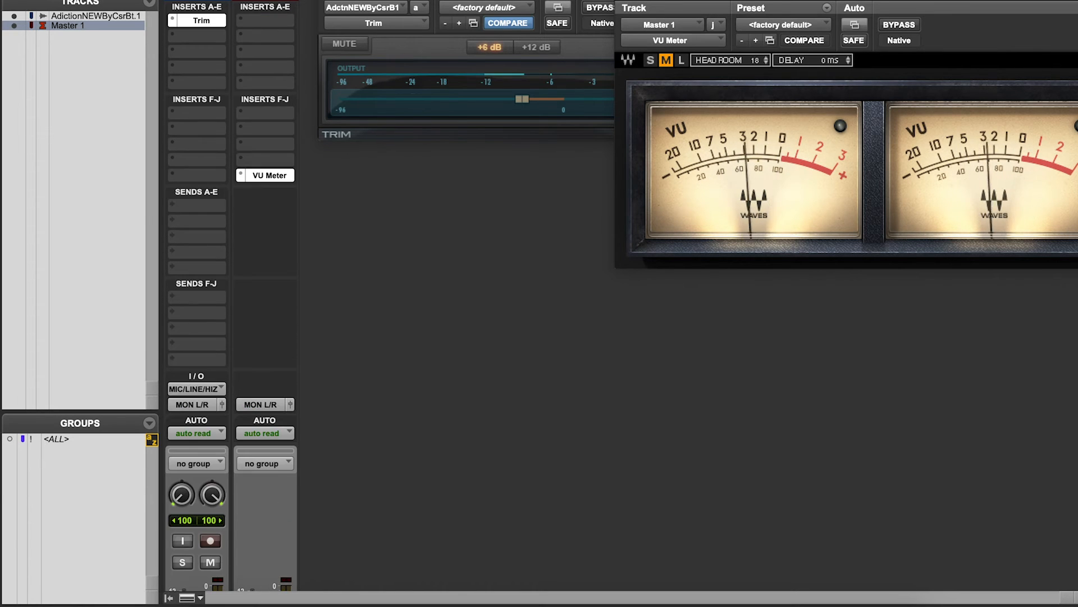
{"action": "left_click", "coordinate": [625, 1]}
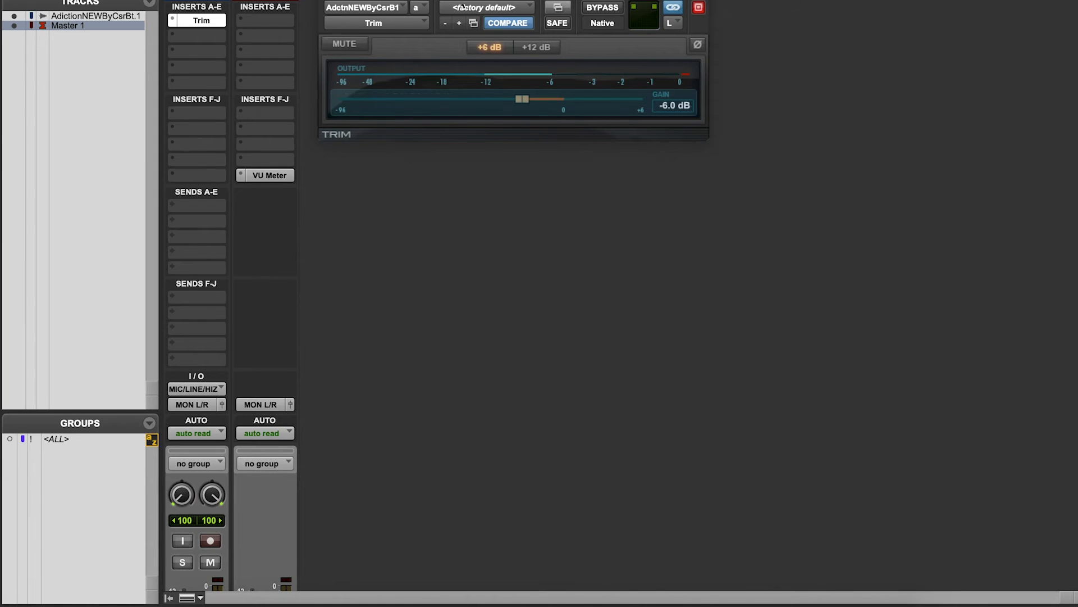
{"action": "left_click_drag", "start_coordinate": [460, 1], "coordinate": [548, 4]}
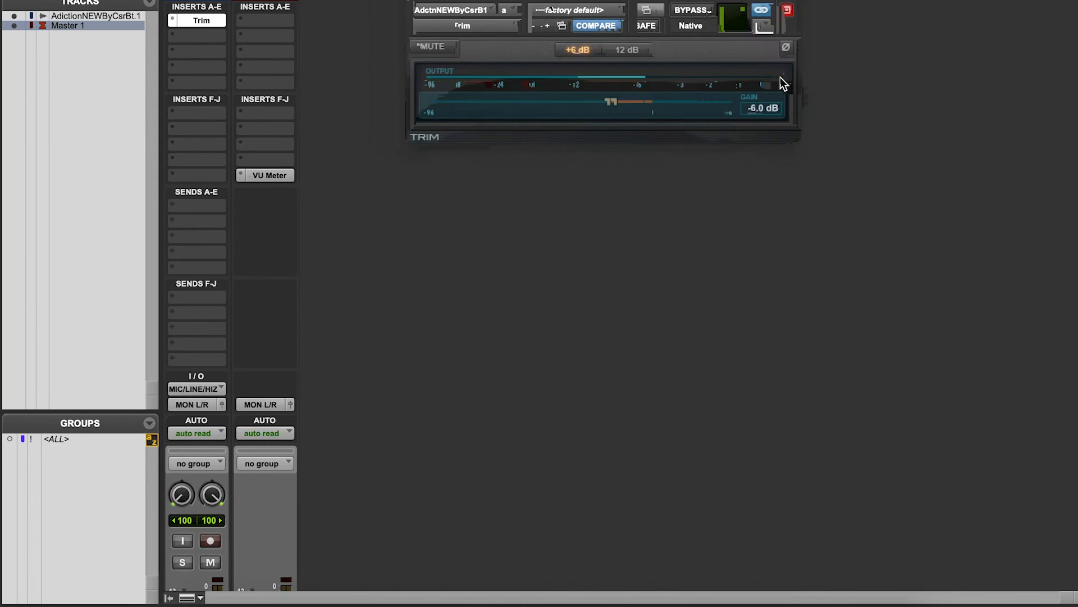
{"action": "left_click", "coordinate": [794, 1]}
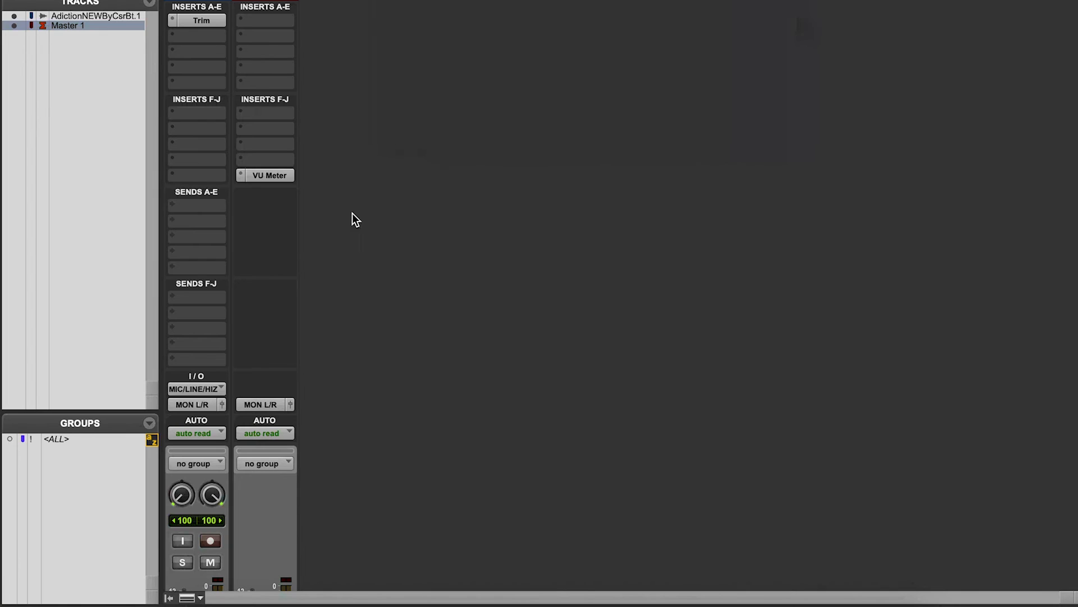
Step: Review the beat and master channel strips in the mixer, checking their inserts, fader positions and level meters
{"action": "scroll", "coordinate": [350, 221], "scroll_direction": "down", "scroll_amount": 5}
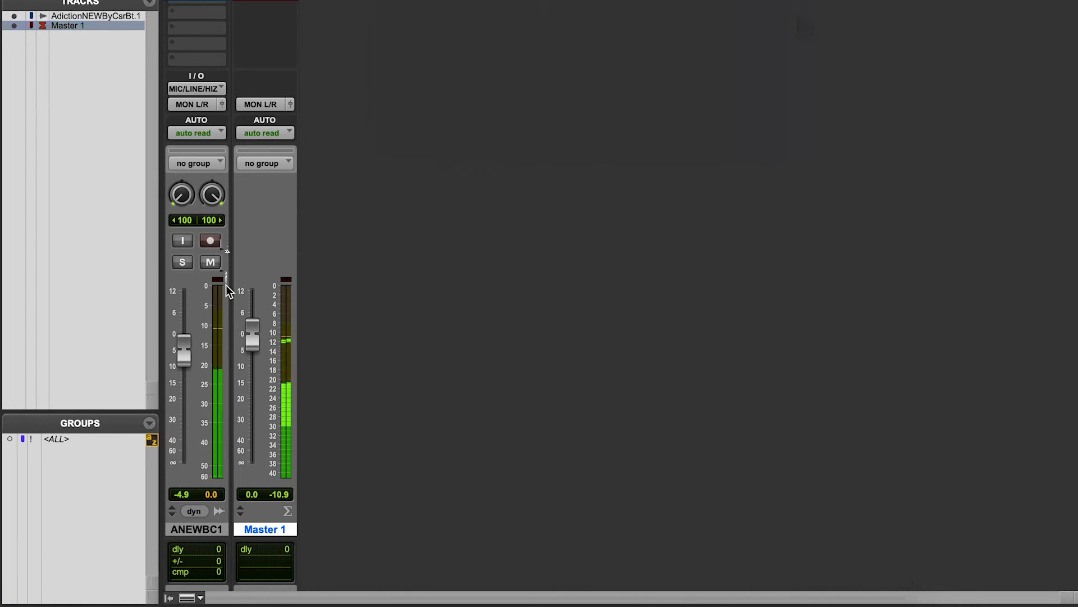
{"action": "scroll", "coordinate": [226, 271], "scroll_direction": "up", "scroll_amount": 5}
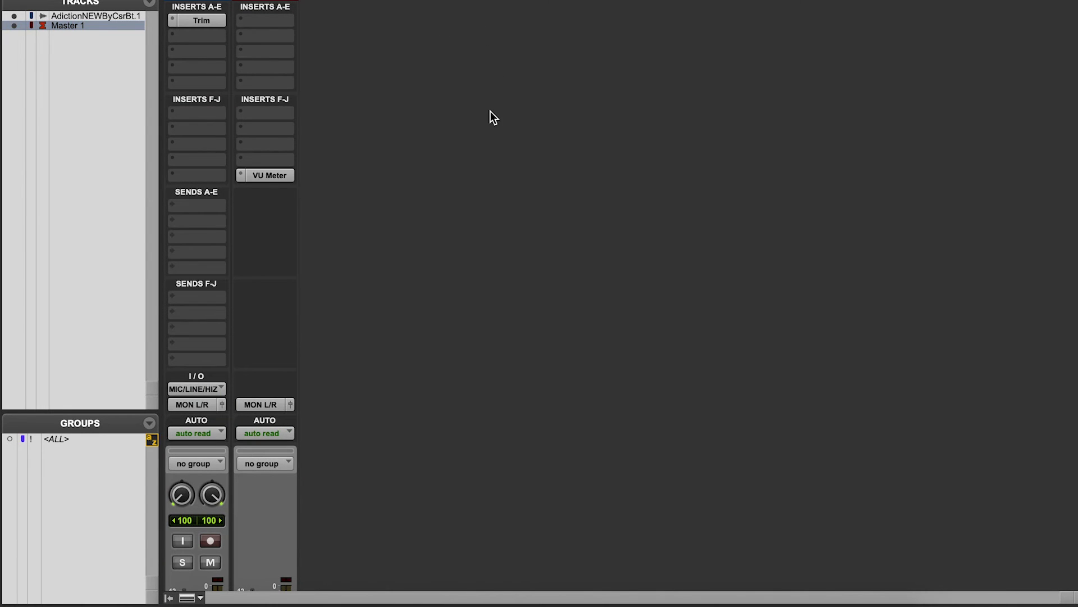
{"action": "scroll", "coordinate": [490, 111], "scroll_direction": "down", "scroll_amount": 3}
{"action": "scroll", "coordinate": [491, 111], "scroll_direction": "up", "scroll_amount": 1}
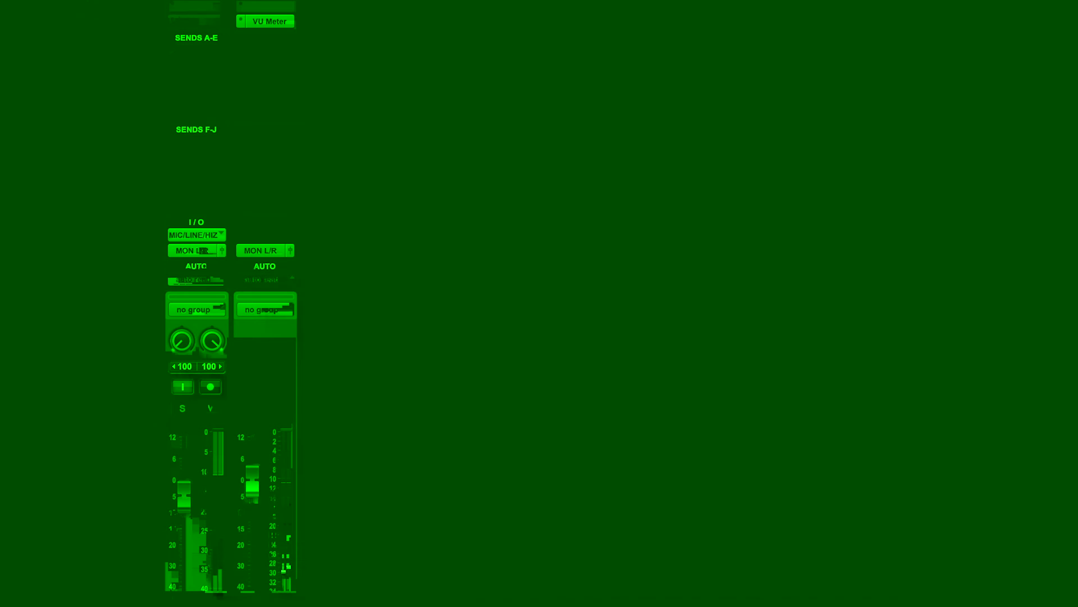
{"action": "scroll", "coordinate": [491, 115], "scroll_direction": "down", "scroll_amount": 2}
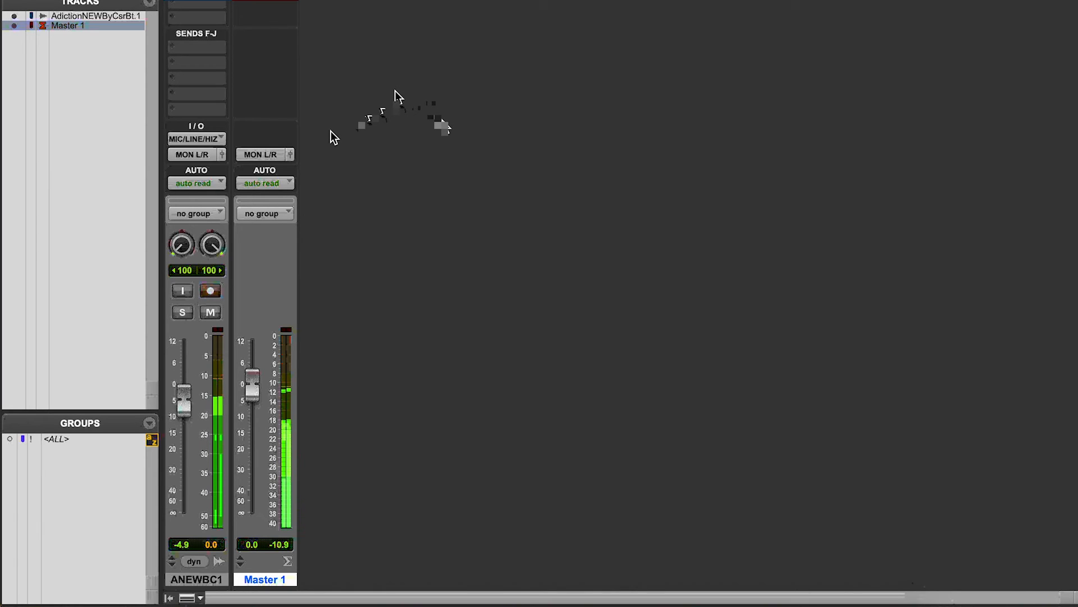
{"action": "scroll", "coordinate": [404, 220], "scroll_direction": "down", "scroll_amount": 3}
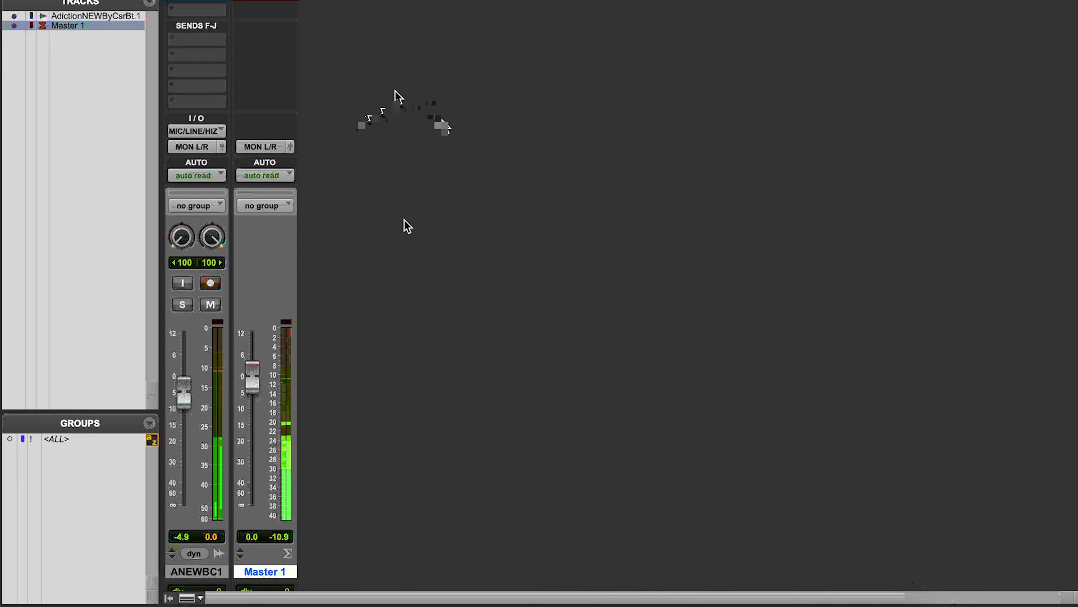
{"action": "scroll", "coordinate": [403, 220], "scroll_direction": "down", "scroll_amount": 2}
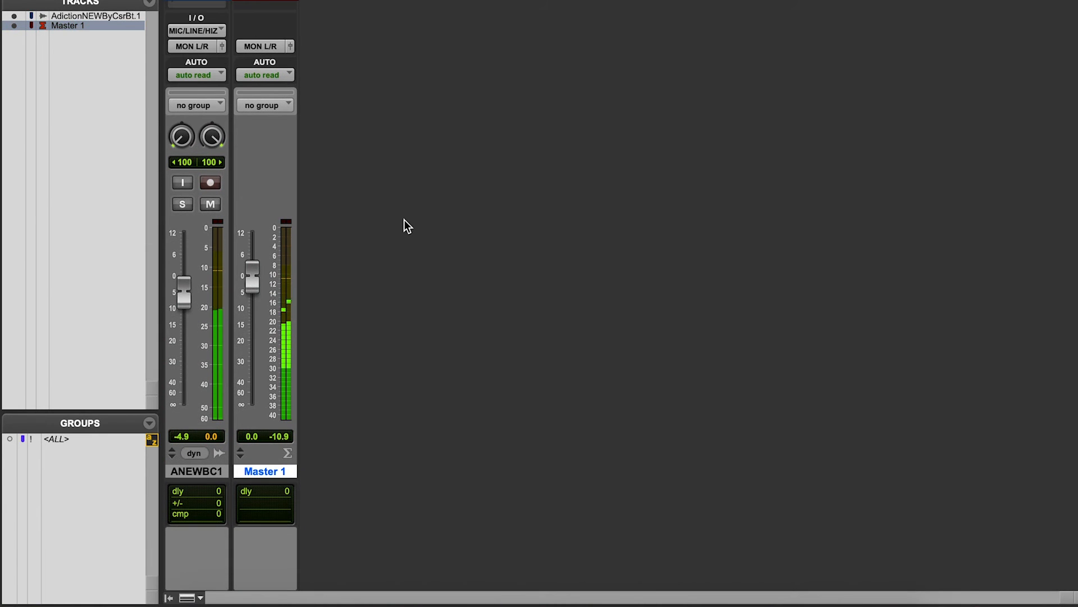
{"action": "scroll", "coordinate": [403, 220], "scroll_direction": "down", "scroll_amount": 1}
{"action": "scroll", "coordinate": [404, 221], "scroll_direction": "up", "scroll_amount": 3}
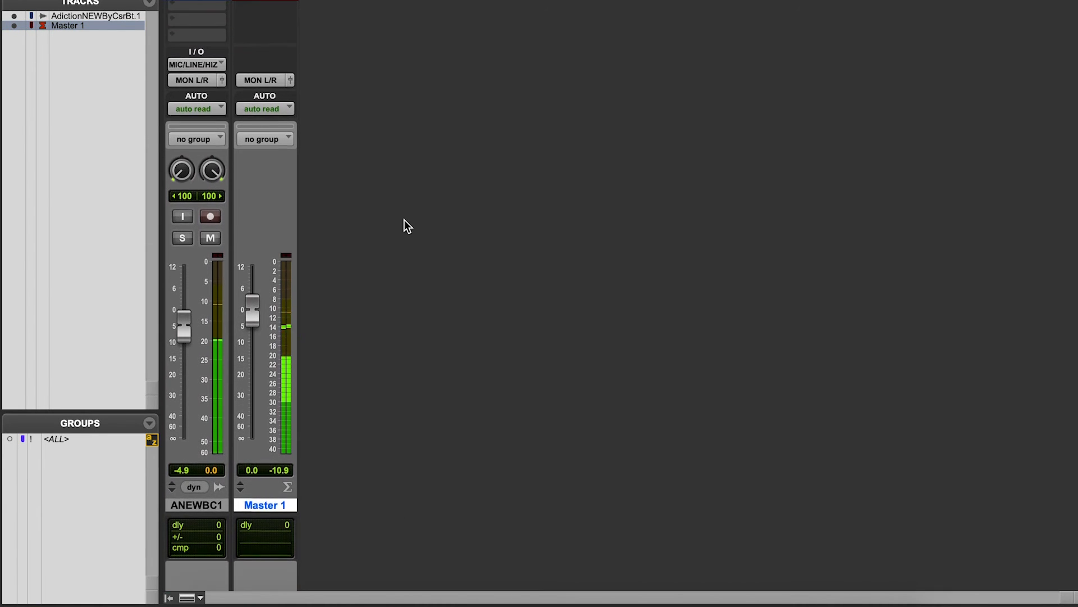
{"action": "scroll", "coordinate": [404, 220], "scroll_direction": "down", "scroll_amount": 1}
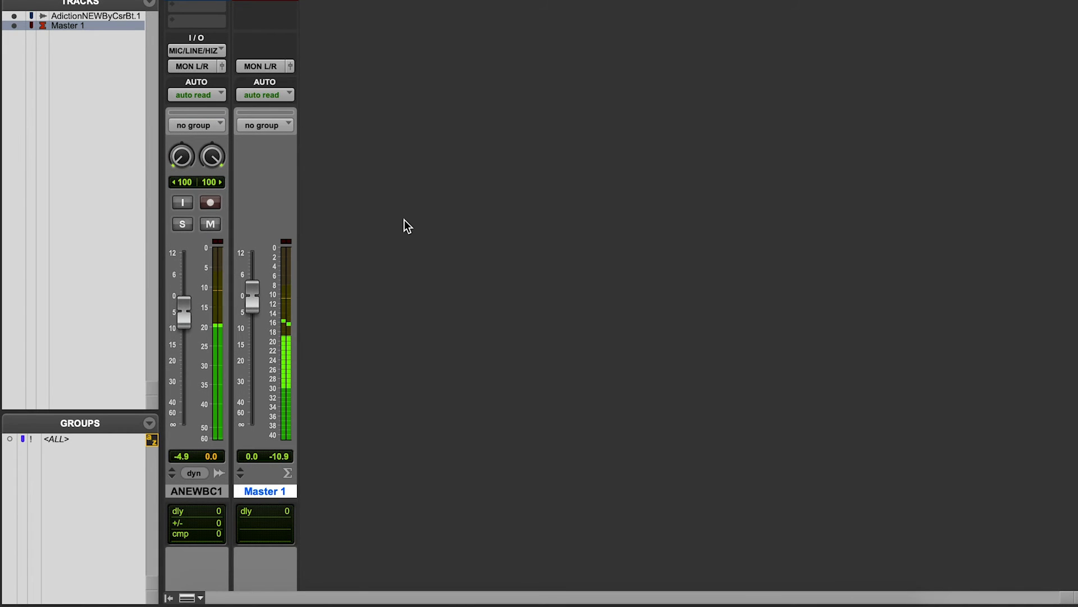
{"action": "scroll", "coordinate": [404, 220], "scroll_direction": "down", "scroll_amount": 1}
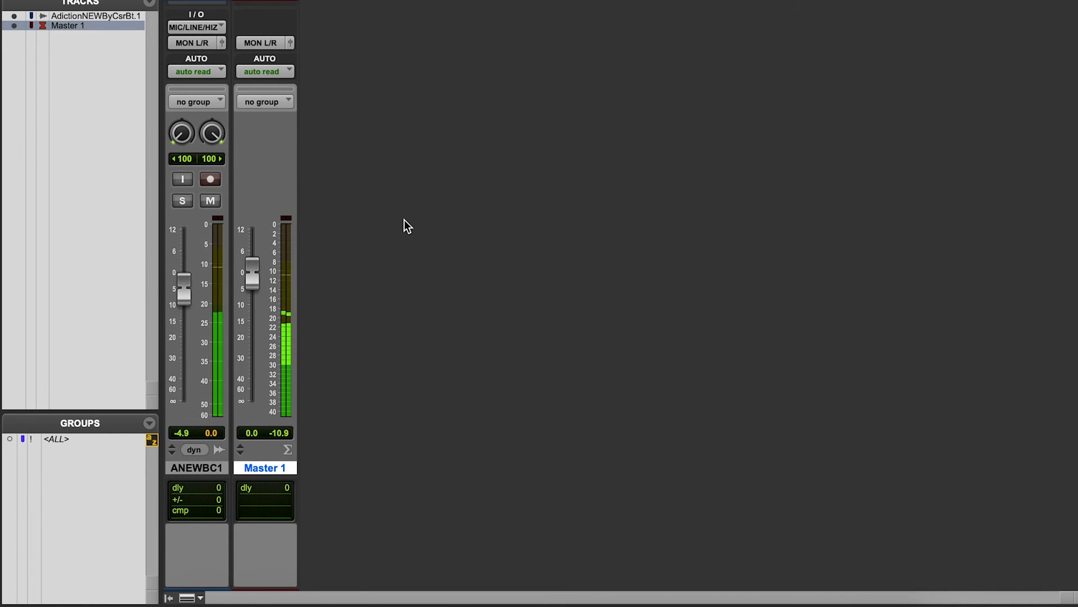
{"action": "scroll", "coordinate": [404, 221], "scroll_direction": "down", "scroll_amount": 1}
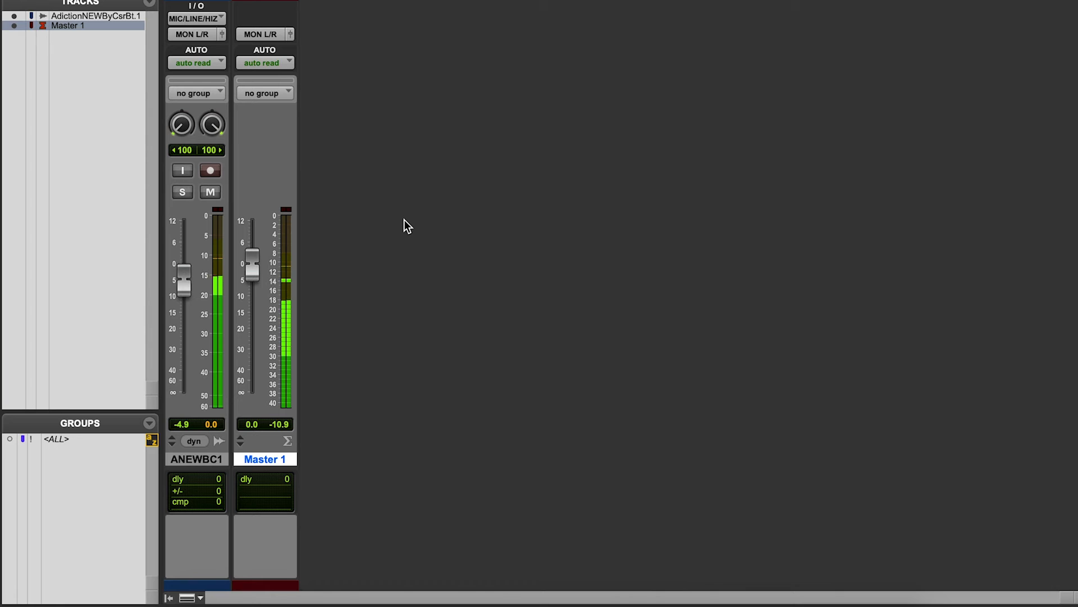
{"action": "scroll", "coordinate": [403, 220], "scroll_direction": "up", "scroll_amount": 3}
{"action": "scroll", "coordinate": [404, 220], "scroll_direction": "down", "scroll_amount": 2}
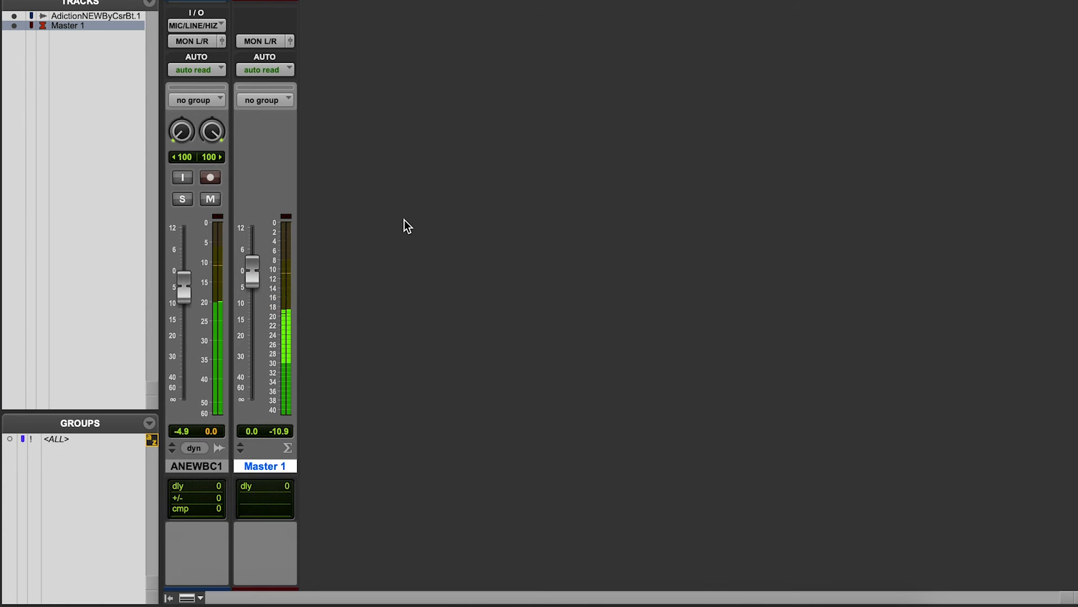
{"action": "scroll", "coordinate": [403, 220], "scroll_direction": "up", "scroll_amount": 10}
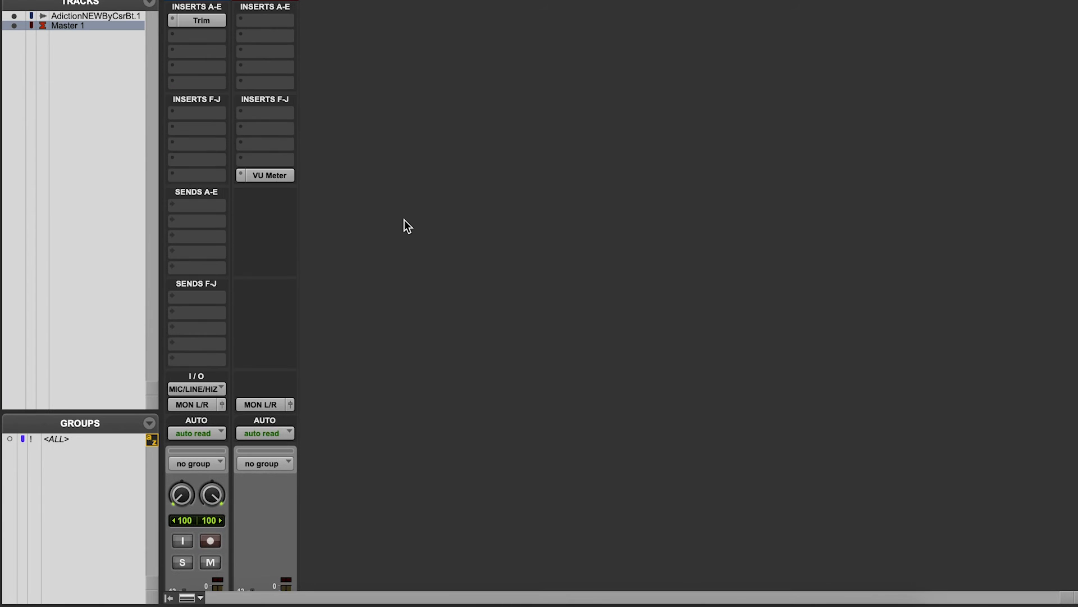
{"action": "scroll", "coordinate": [396, 198], "scroll_direction": "down", "scroll_amount": 5}
{"action": "scroll", "coordinate": [397, 197], "scroll_direction": "down", "scroll_amount": 1}
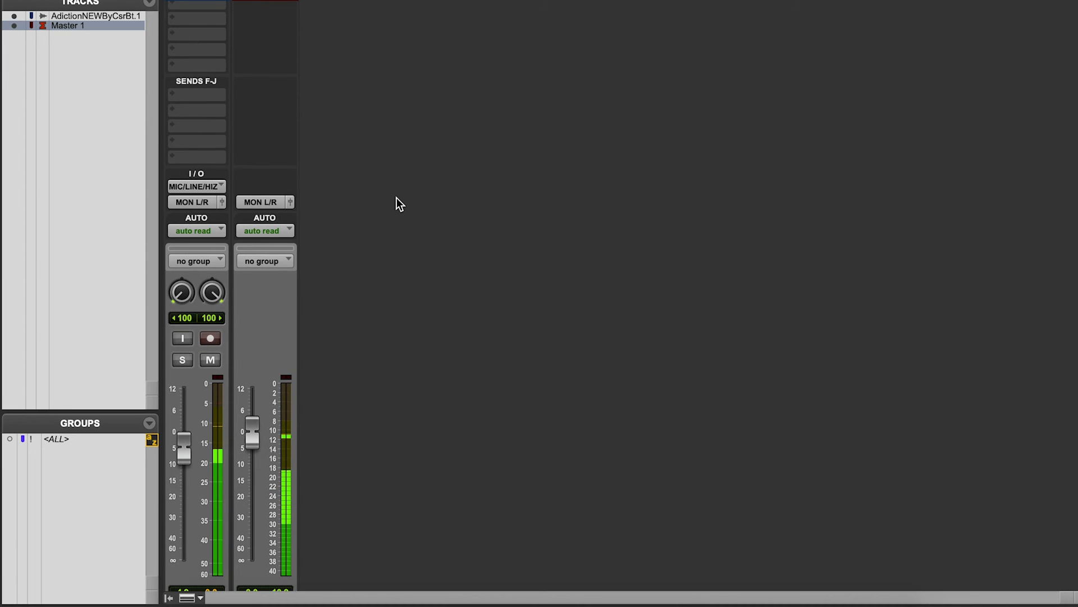
{"action": "scroll", "coordinate": [397, 198], "scroll_direction": "up", "scroll_amount": 3}
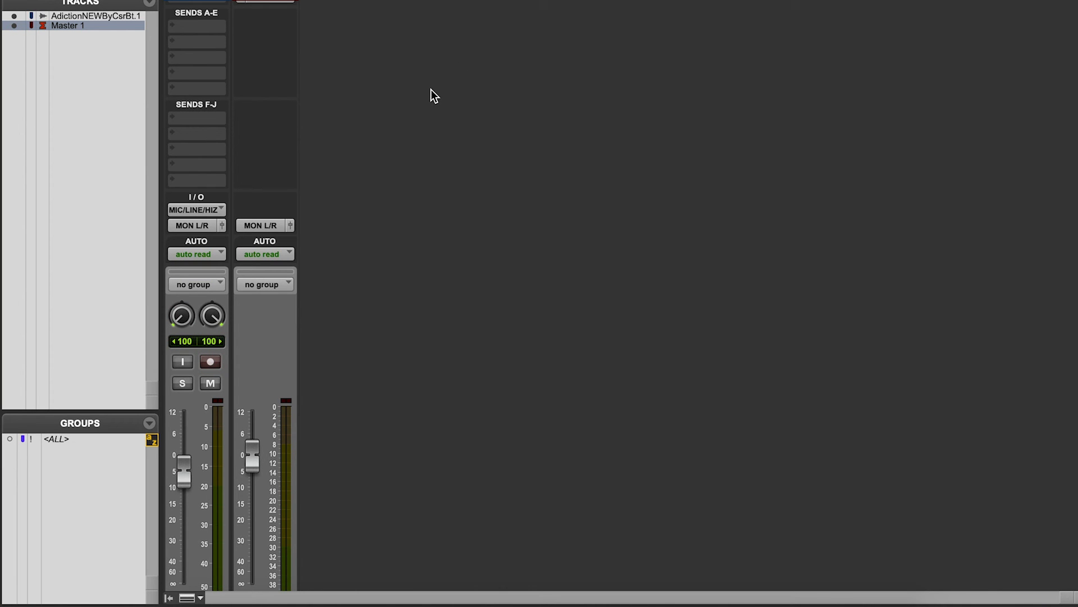
{"action": "scroll", "coordinate": [403, 201], "scroll_direction": "down", "scroll_amount": 5}
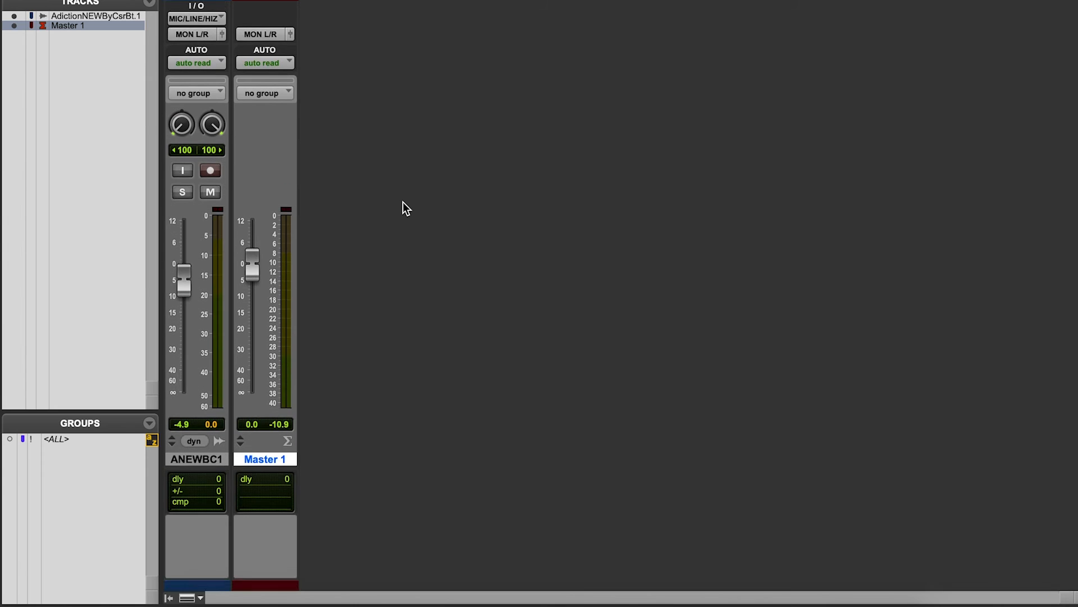